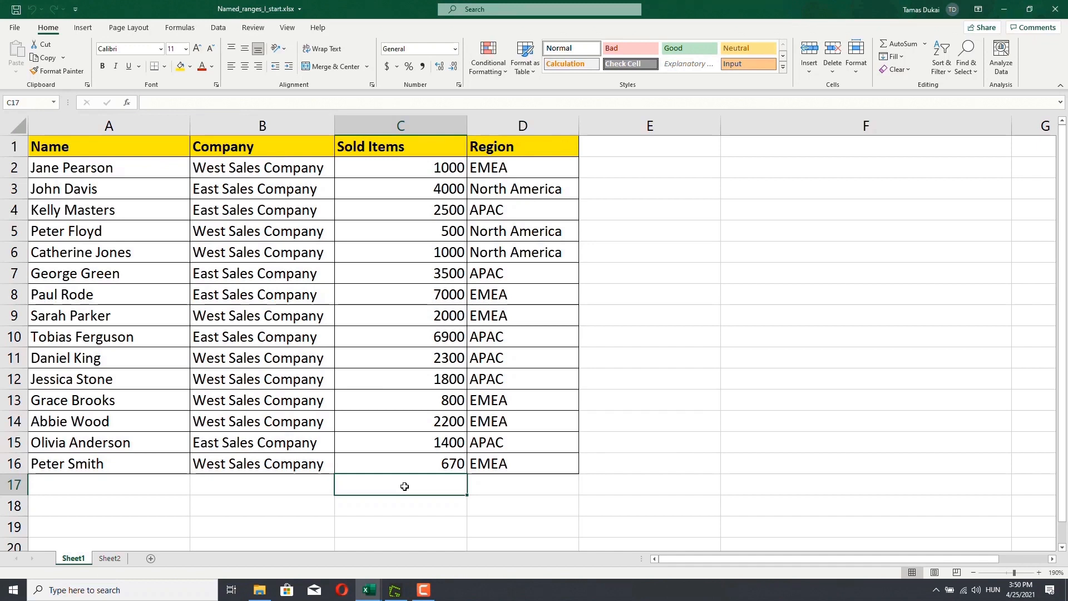
- Enter a formula in C17 averaging the Sold Items values in C2:C16
left_click(405, 487)
type("=")
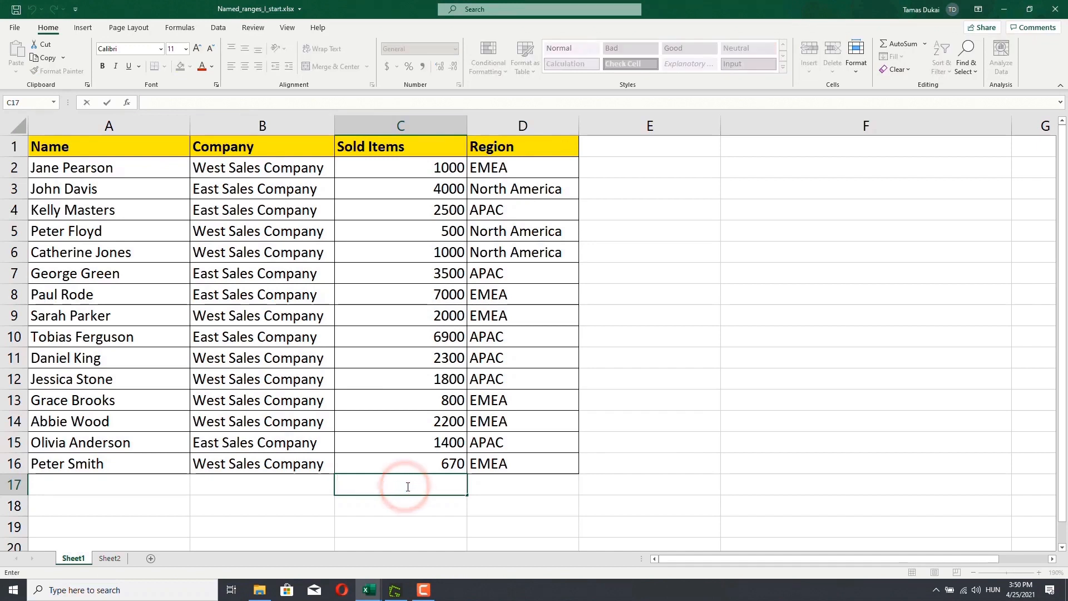
type("ave")
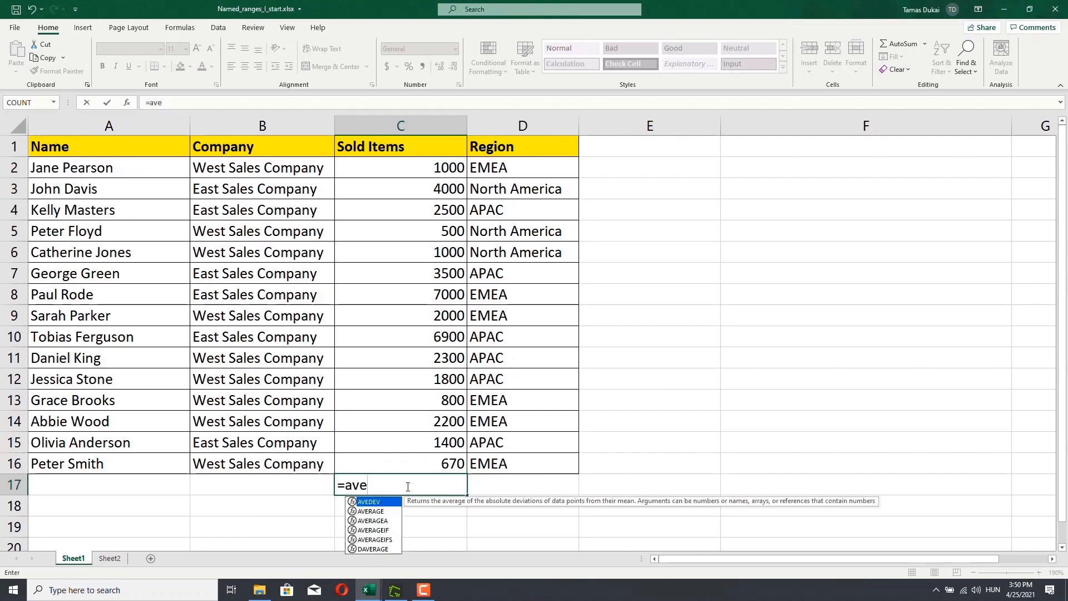
key("Down")
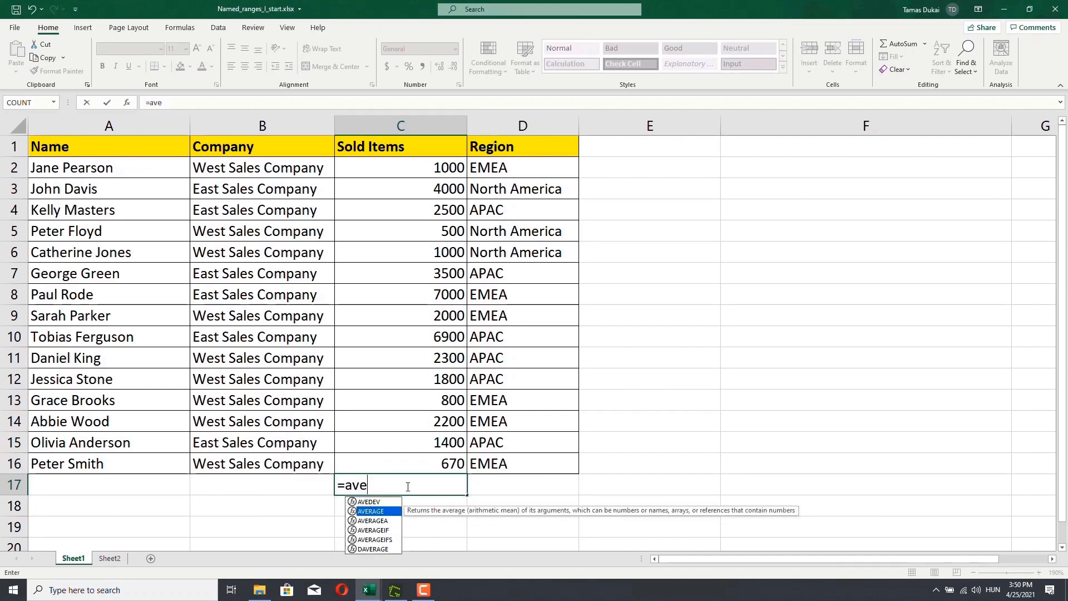
double_click(381, 512)
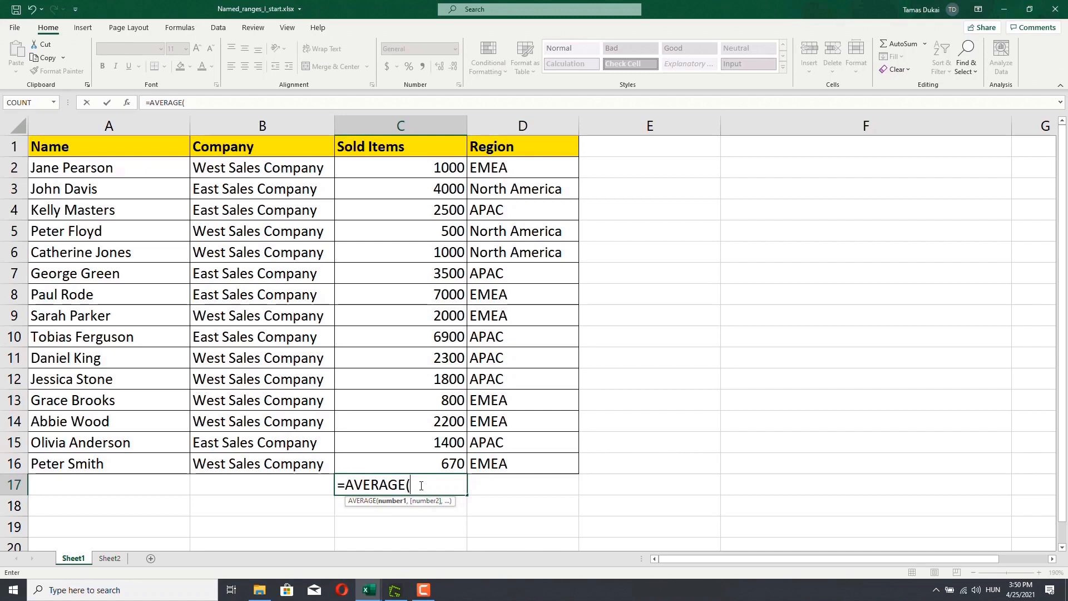
type("C2")
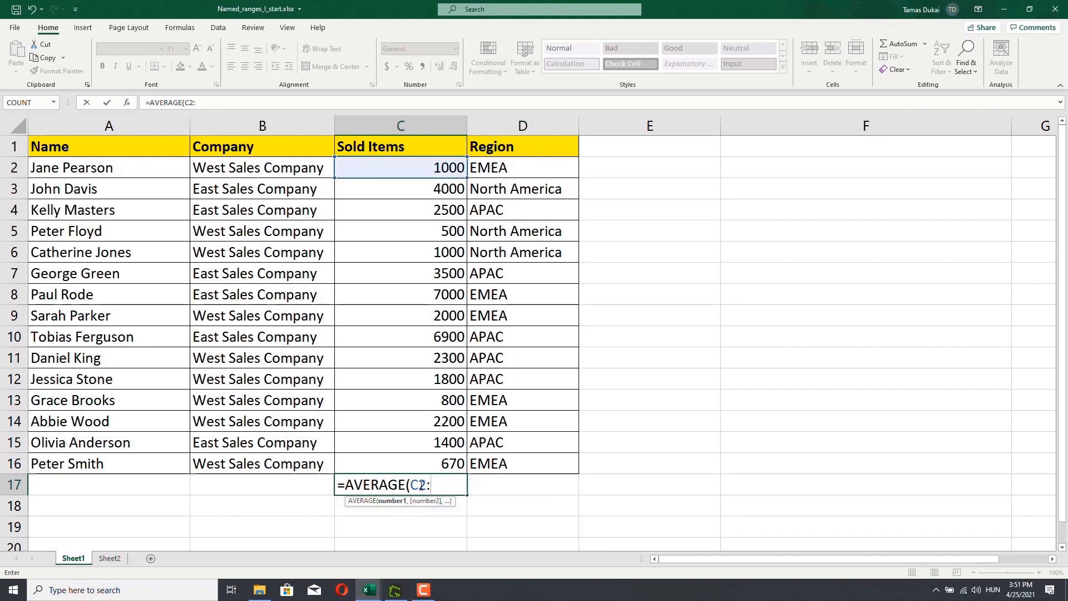
type(":C16)")
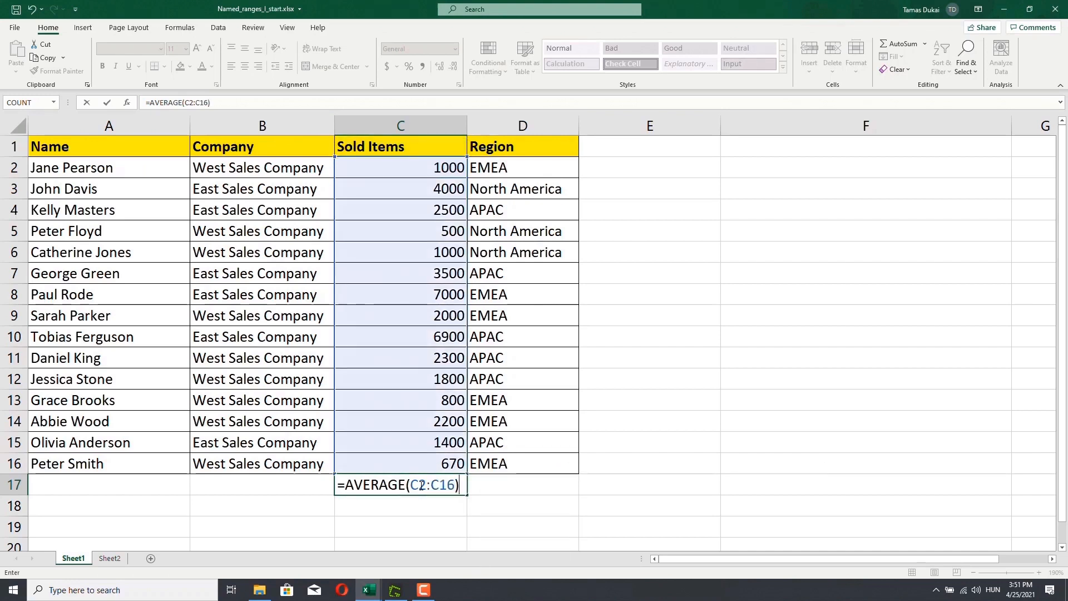
key("Return")
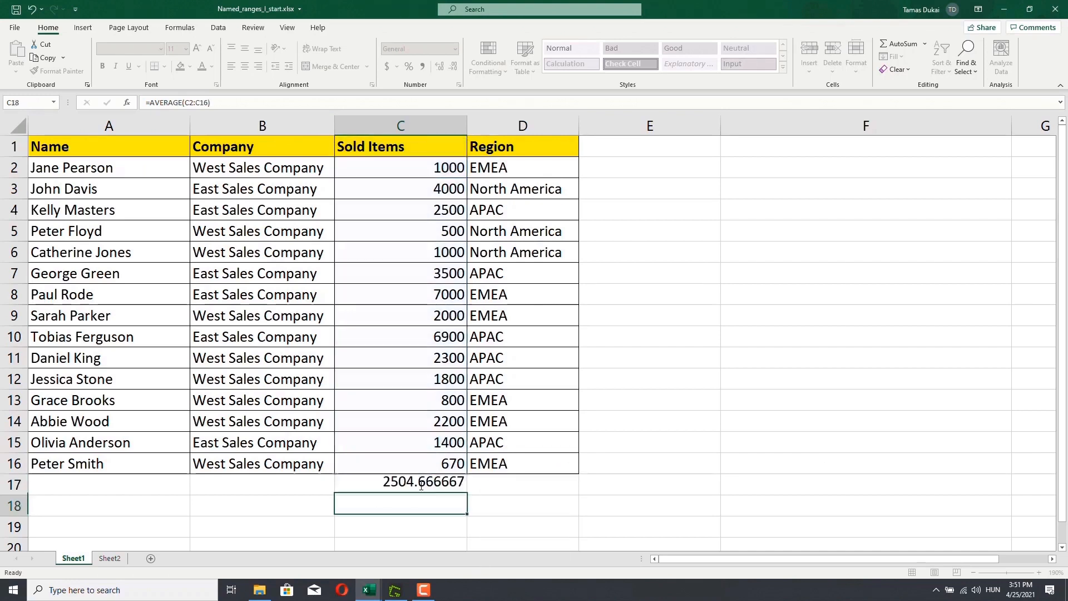
- Define a new name sold_items for the selection with Workbook scope
left_click(420, 488)
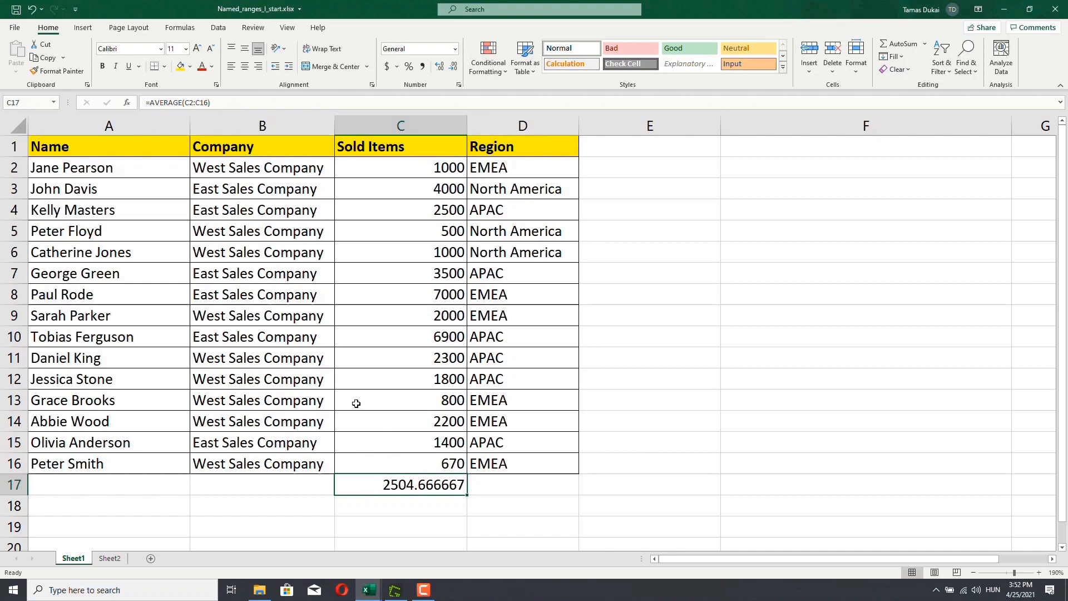
left_click(180, 27)
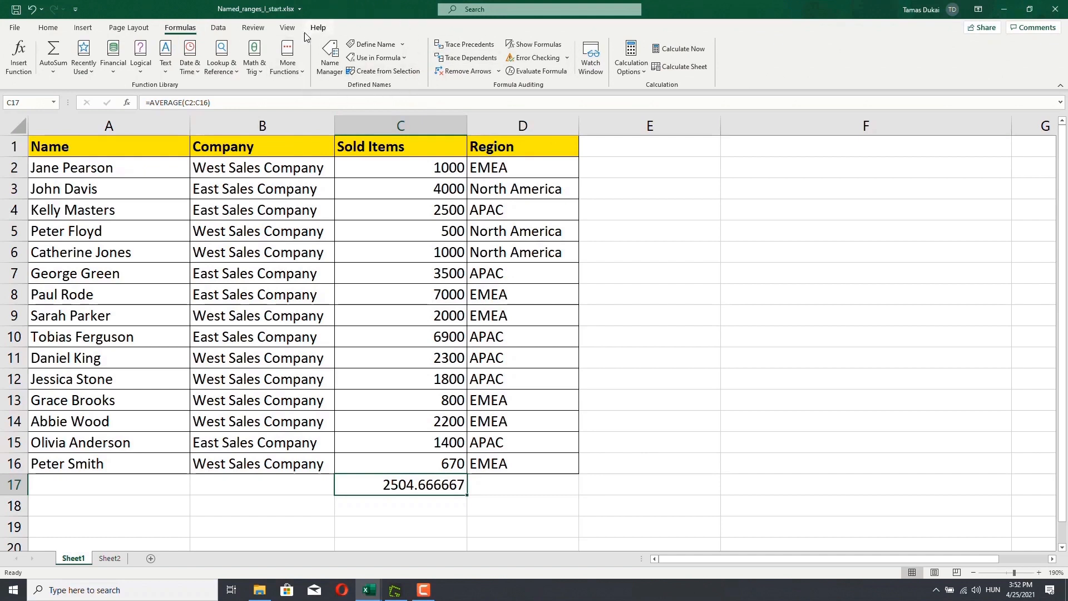
left_click(404, 44)
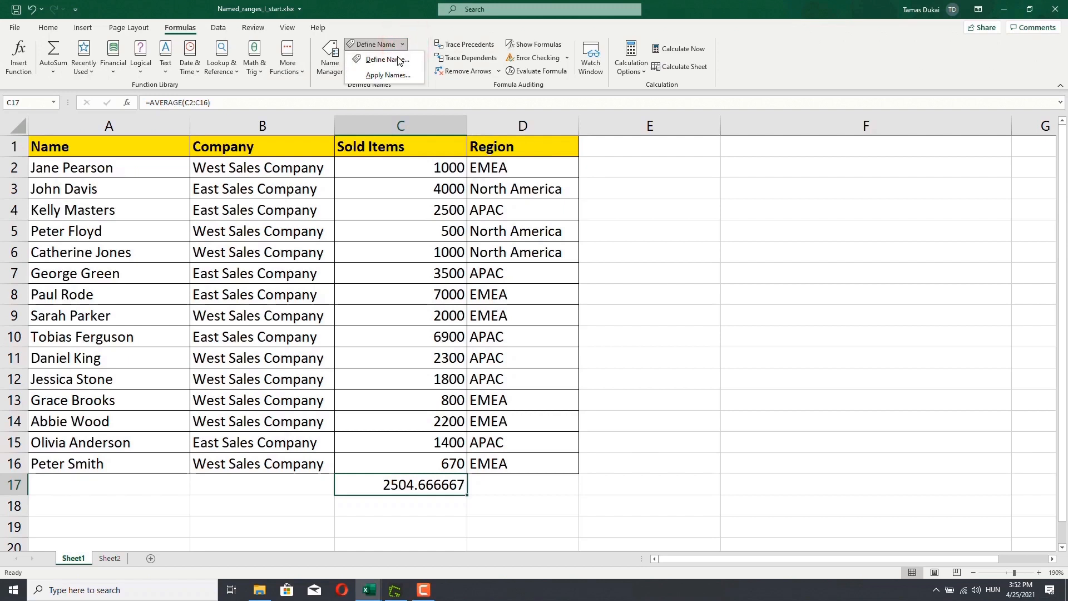
left_click(386, 28)
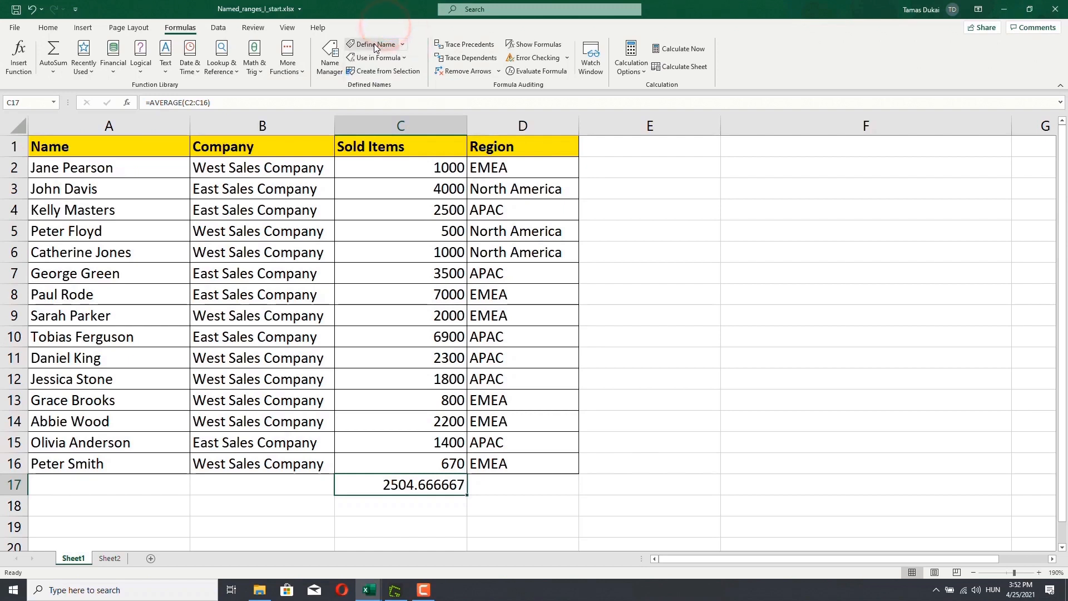
left_click(379, 46)
left_click_drag(765, 189, 538, 178)
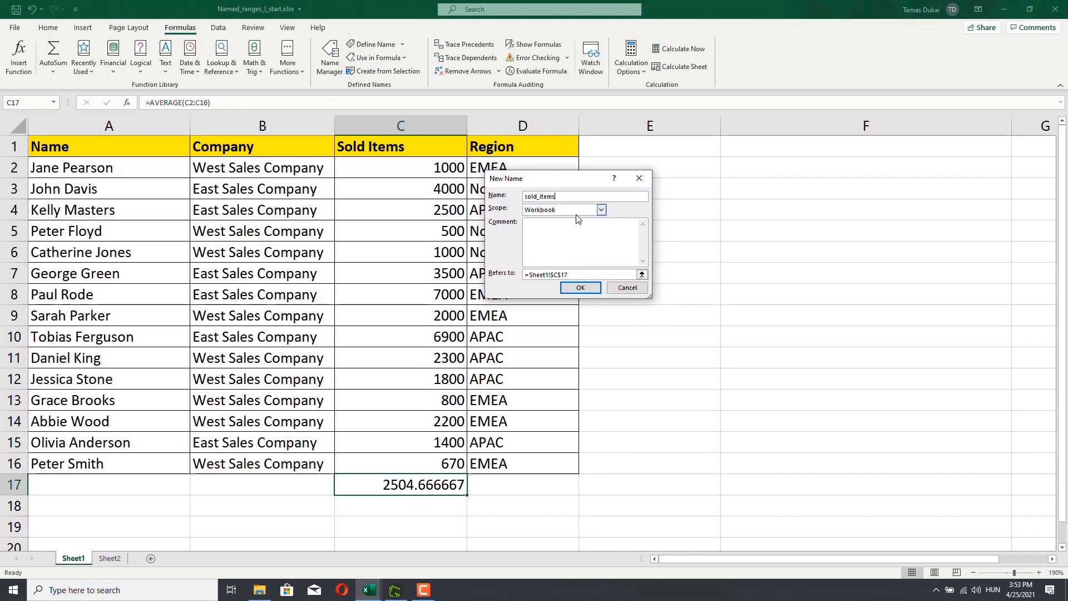
left_click(601, 210)
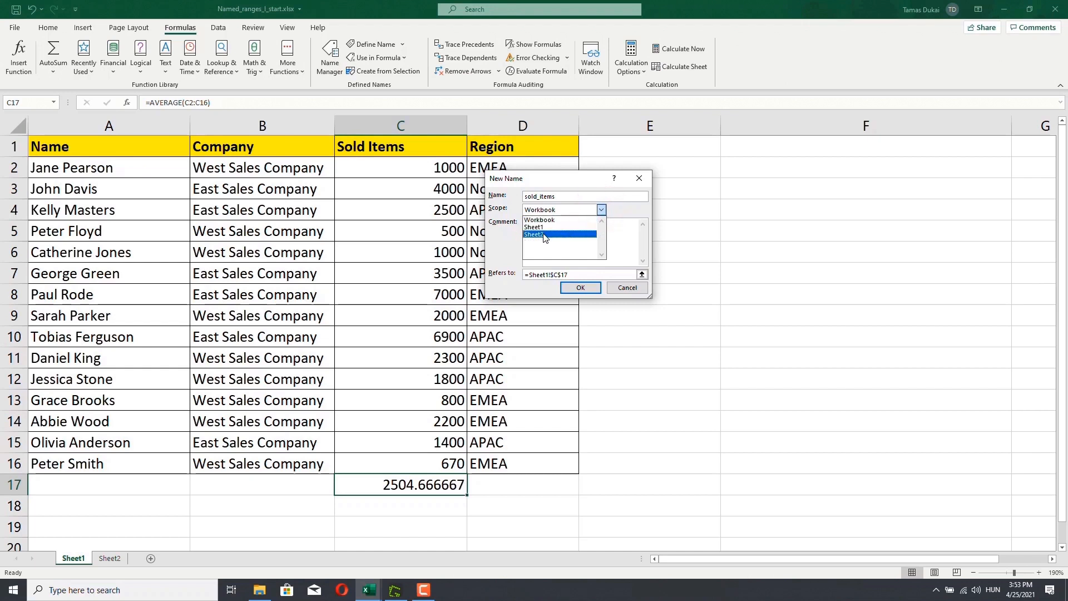
left_click(556, 221)
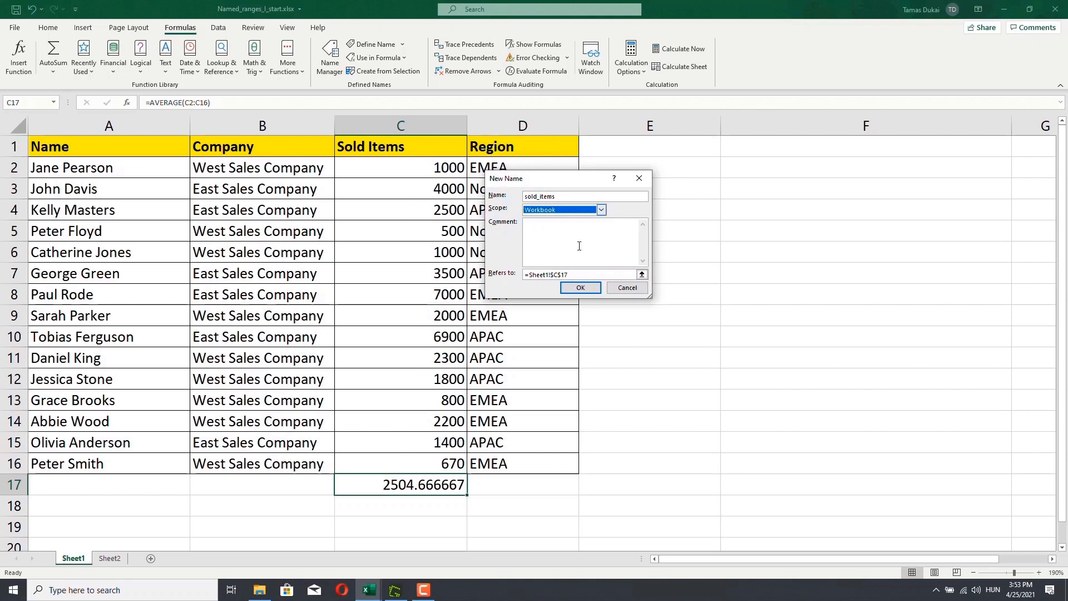
left_click(601, 211)
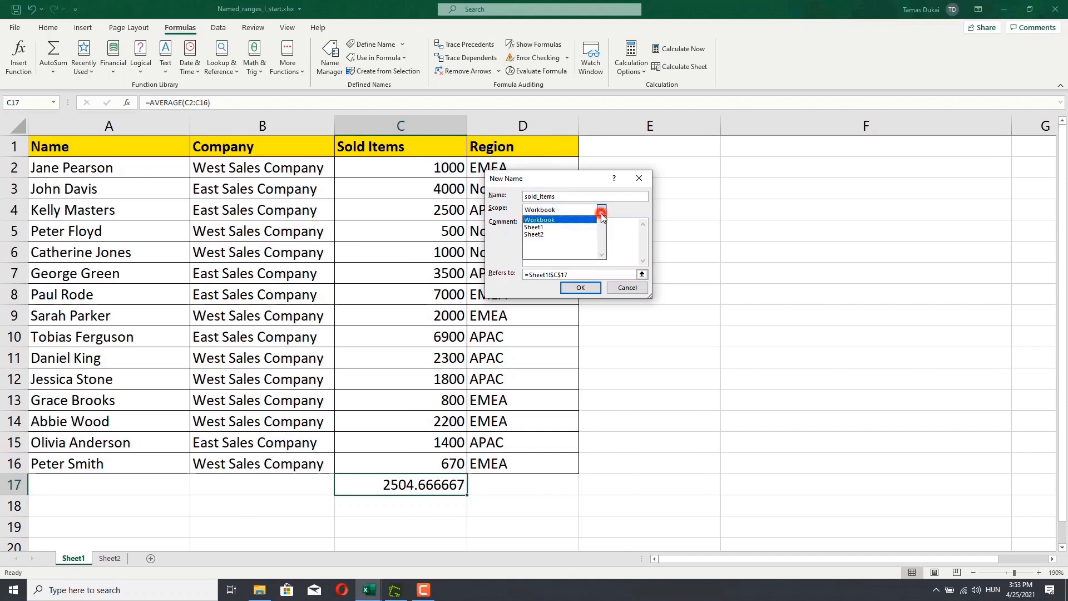
left_click(570, 230)
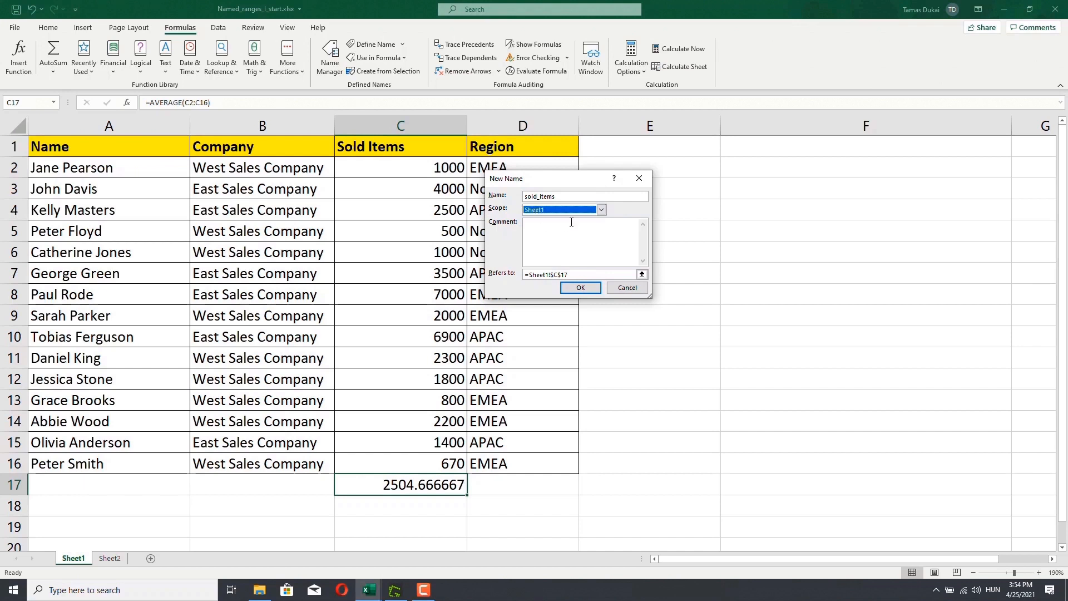
left_click(602, 210)
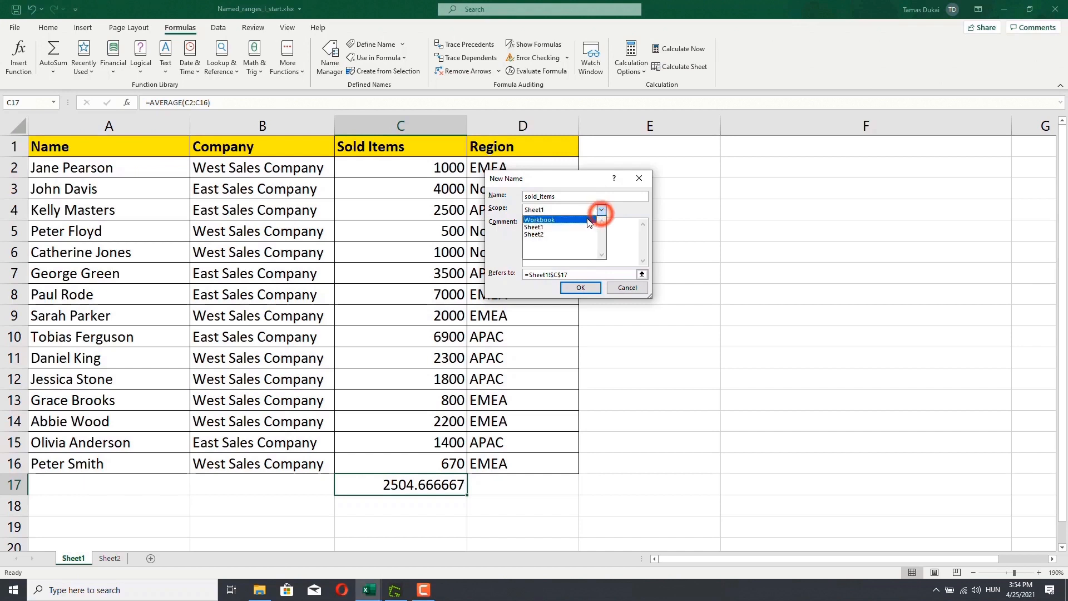
left_click(585, 219)
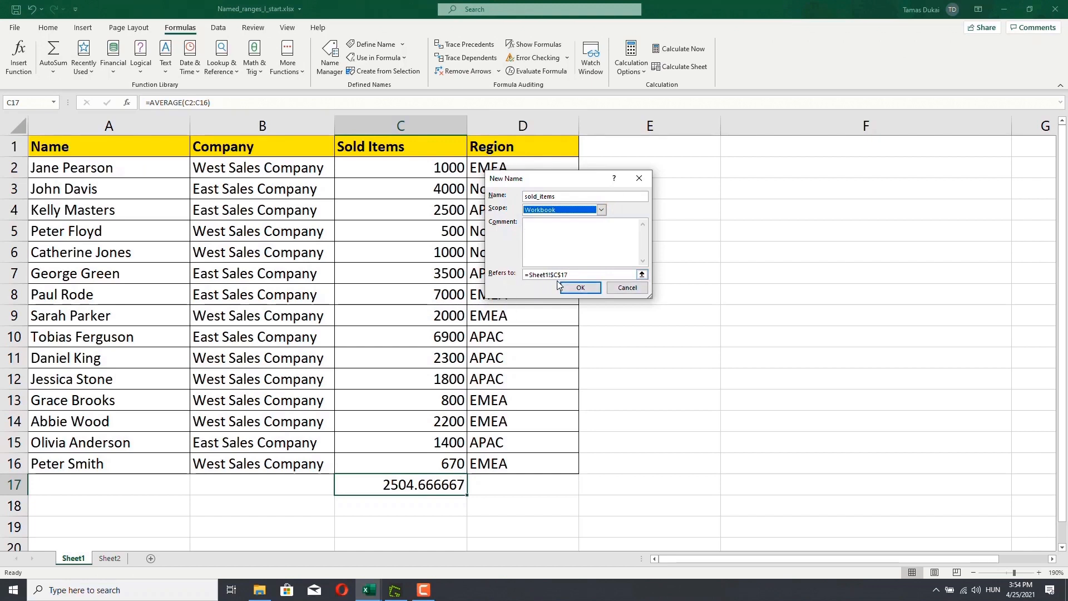
- Set the name sold_items to refer to Sheet1 cells C2:C16 and save it
left_click(642, 274)
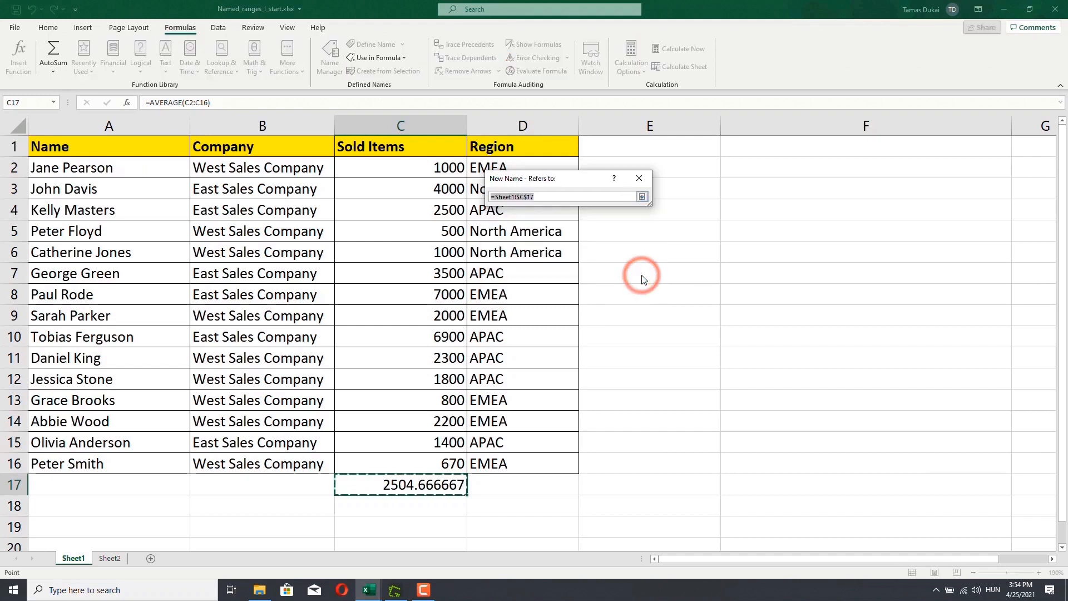
left_click_drag(423, 166, 430, 464)
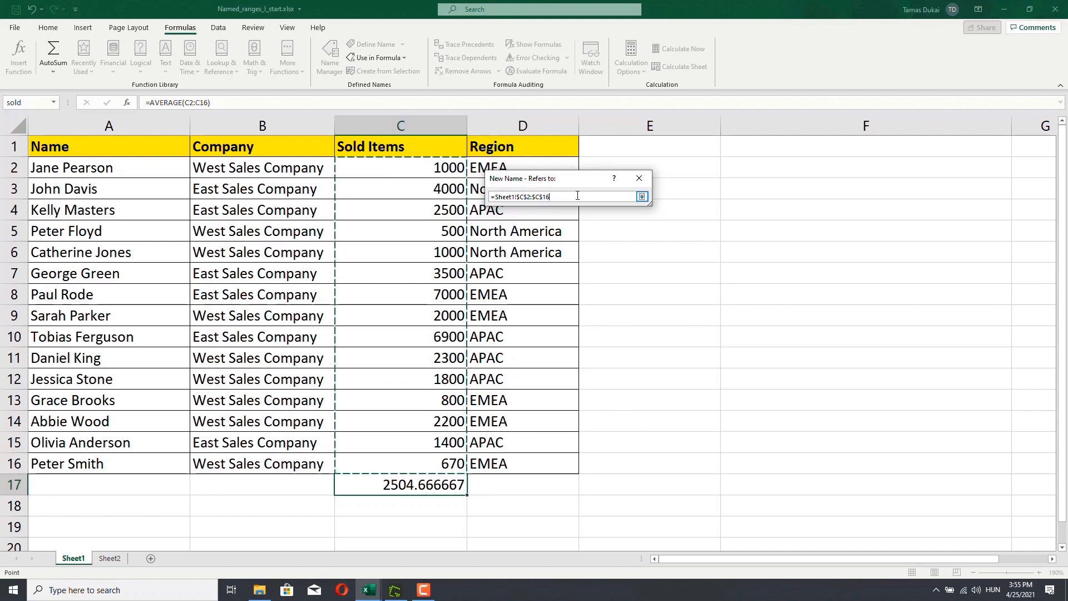
left_click(642, 198)
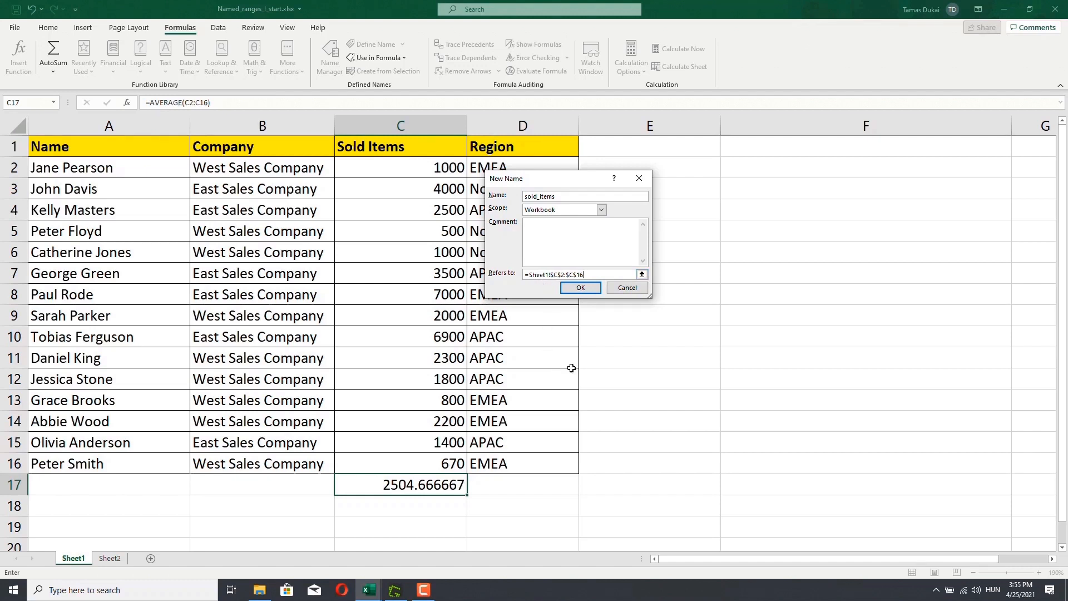
left_click(568, 289)
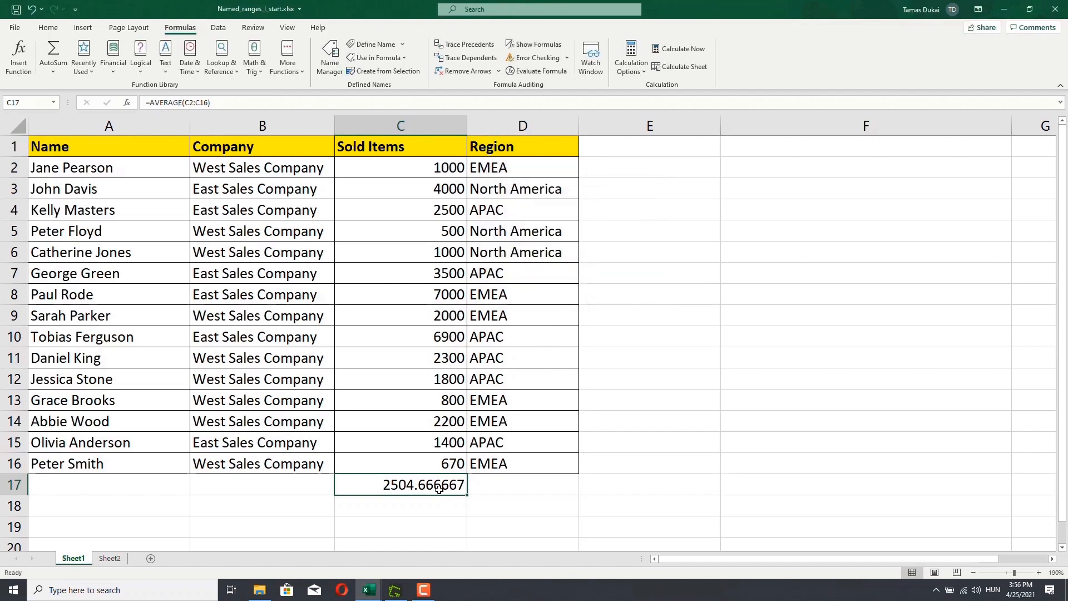
- Replace the formula in C17 with =AVERAGE(sold_items) using the named range
key("Delete")
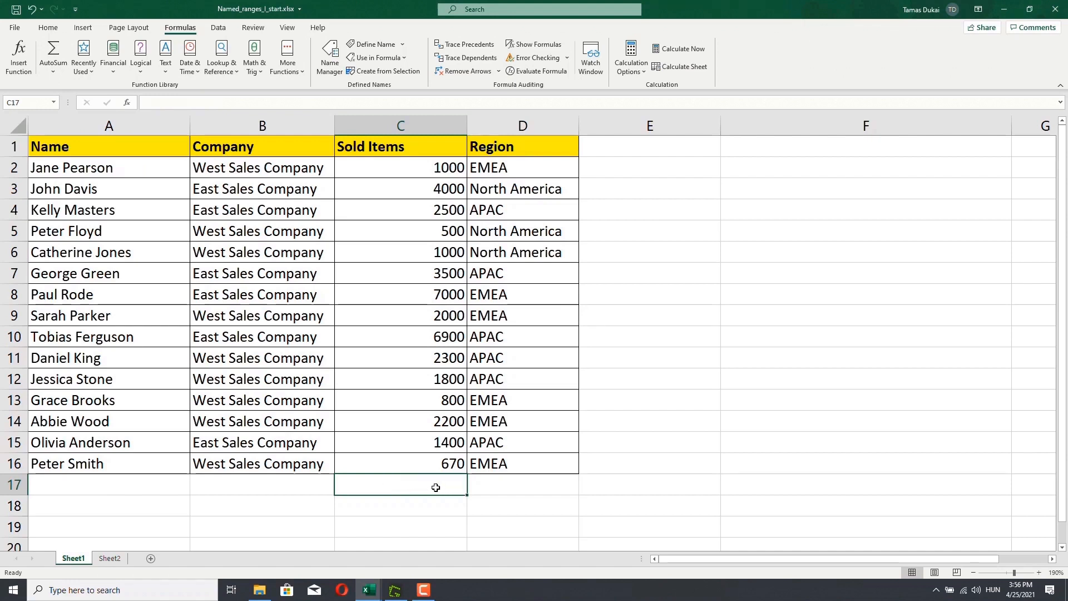
double_click(436, 487)
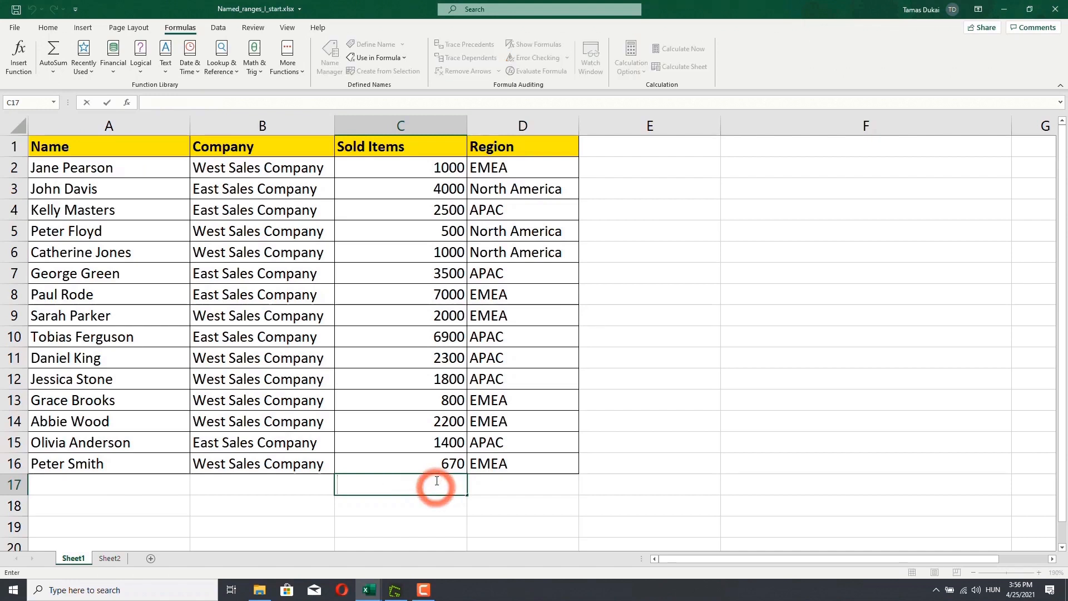
type("=ave")
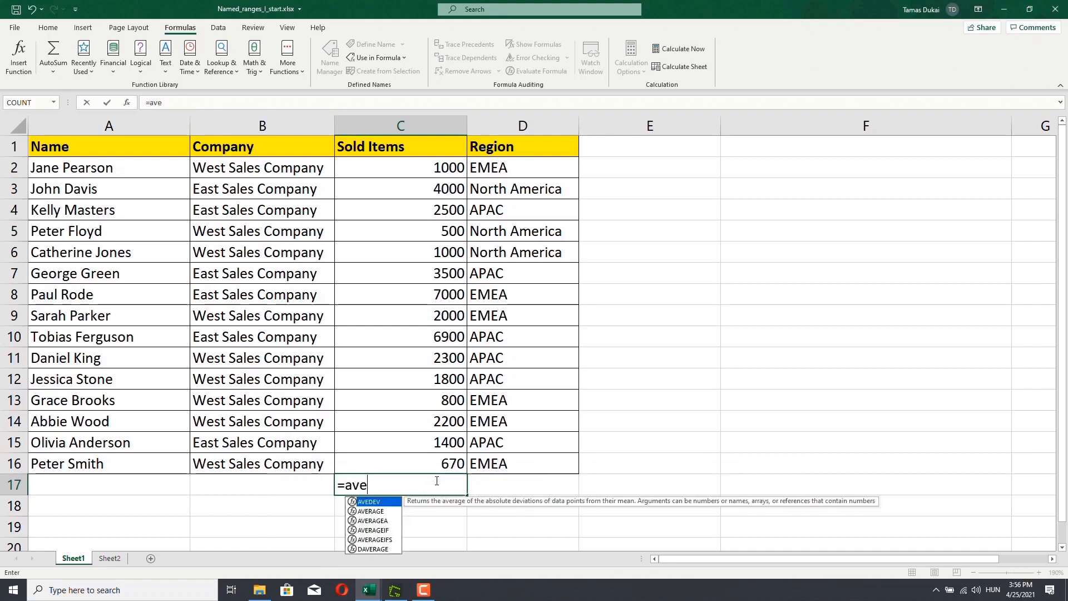
key("Tab")
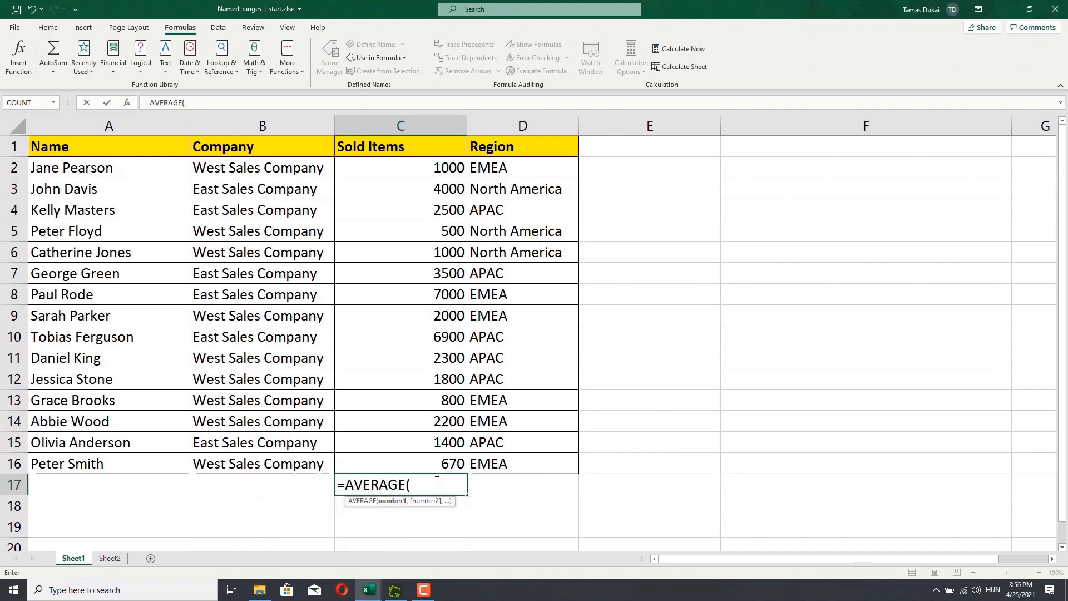
type("so")
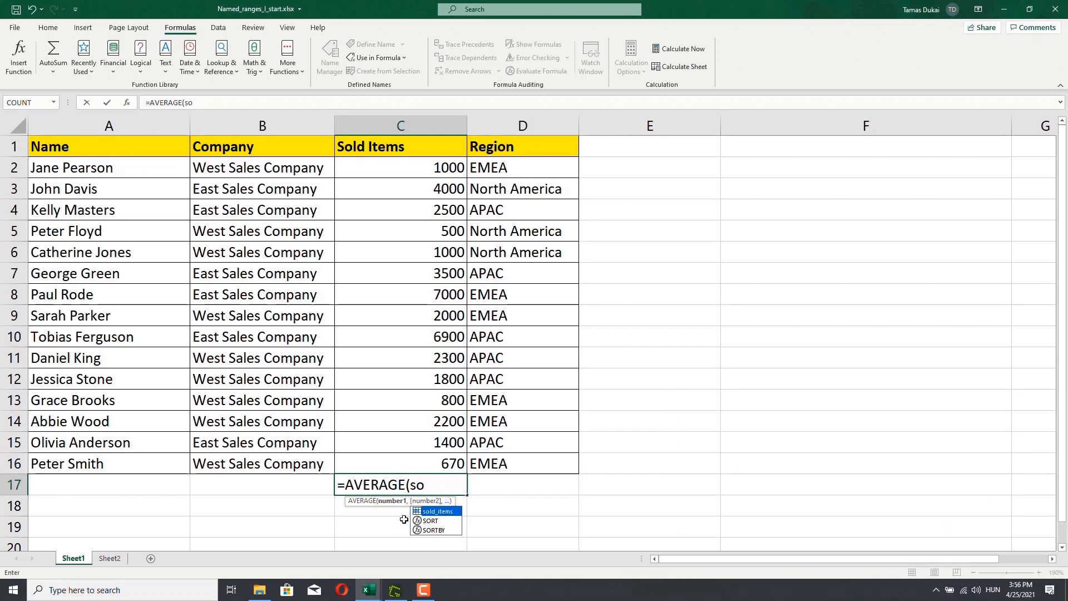
double_click(450, 513)
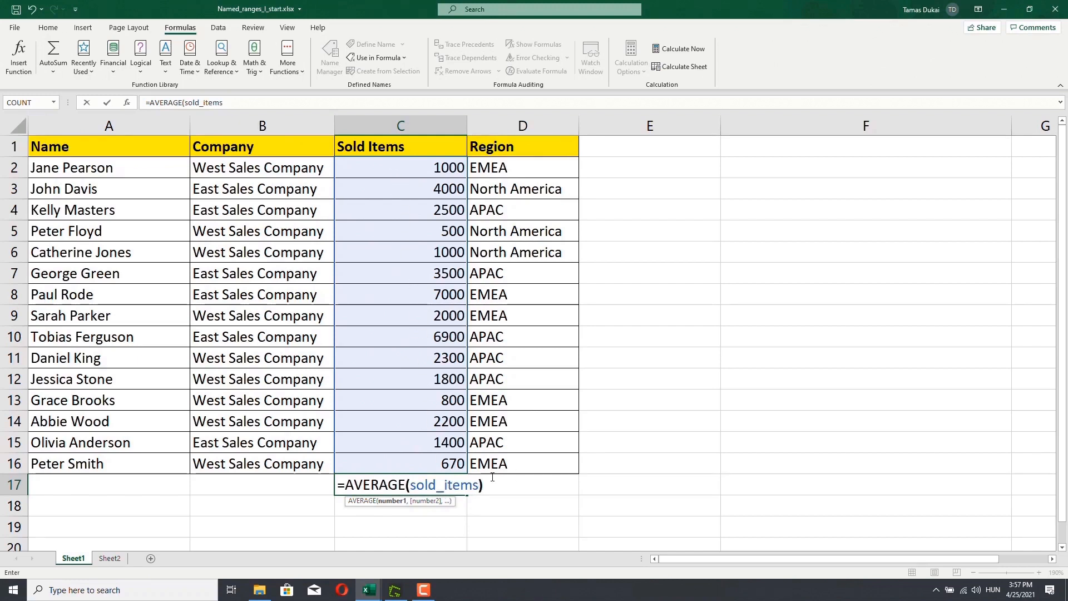
type(")")
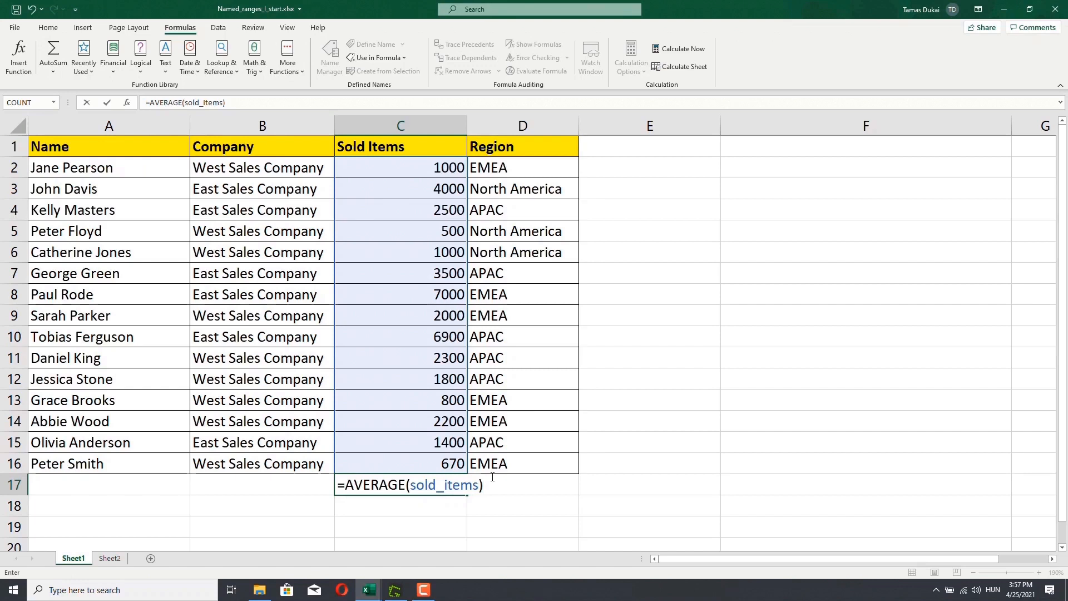
key("Return")
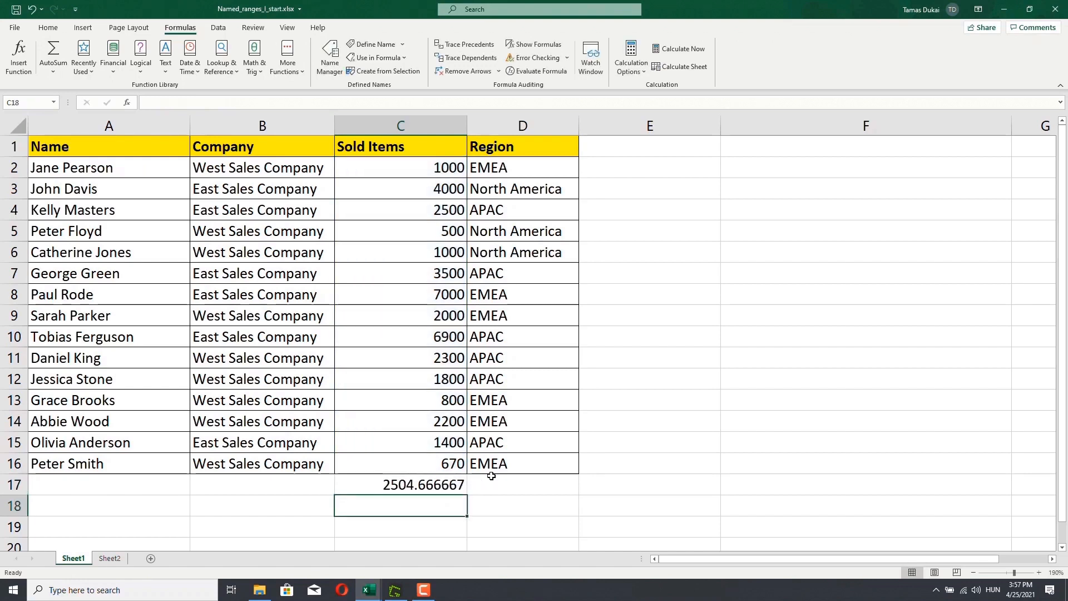
- Open the Name Manager and try to create a new name called range with spaces for cell C17
key("Up")
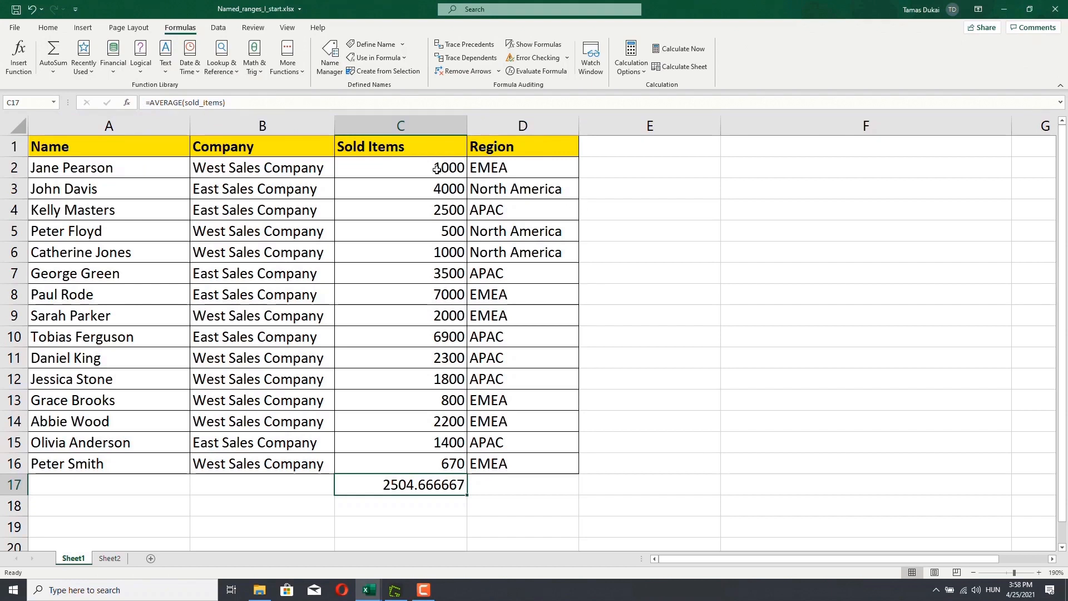
left_click(330, 60)
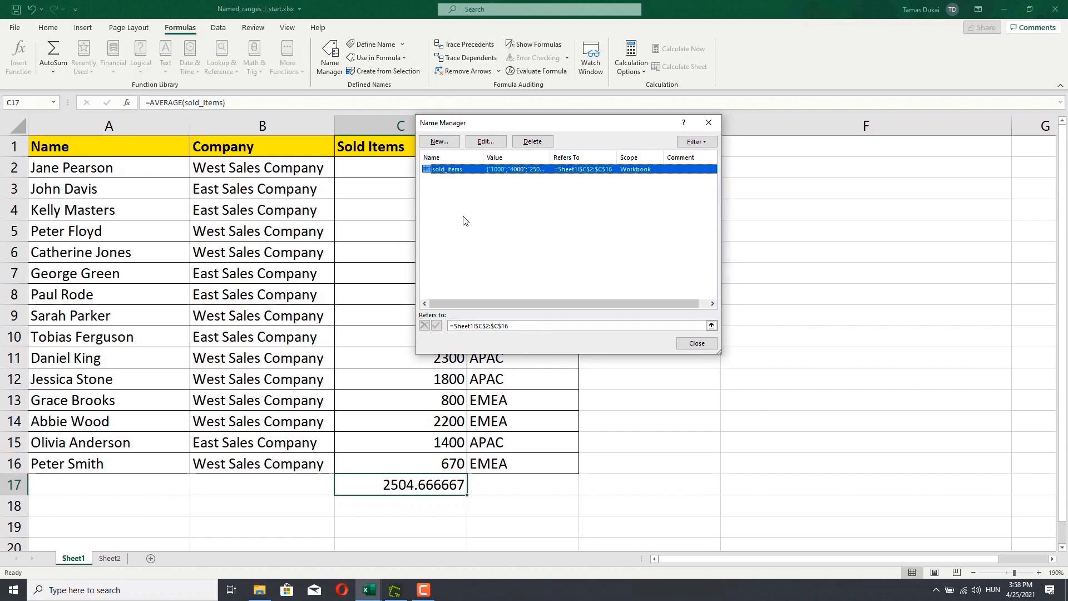
left_click(439, 142)
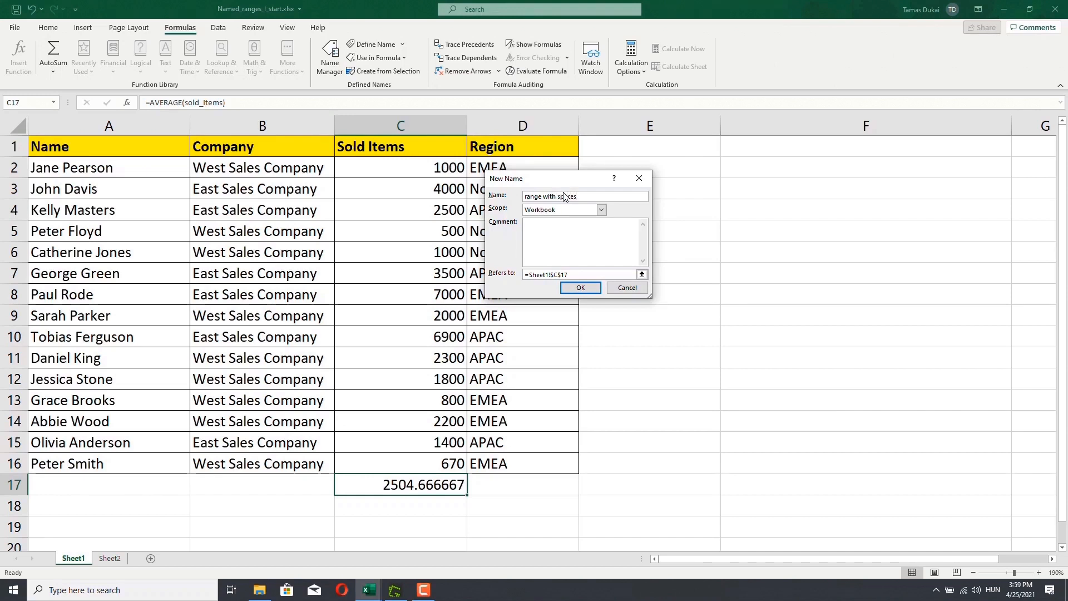
left_click(580, 289)
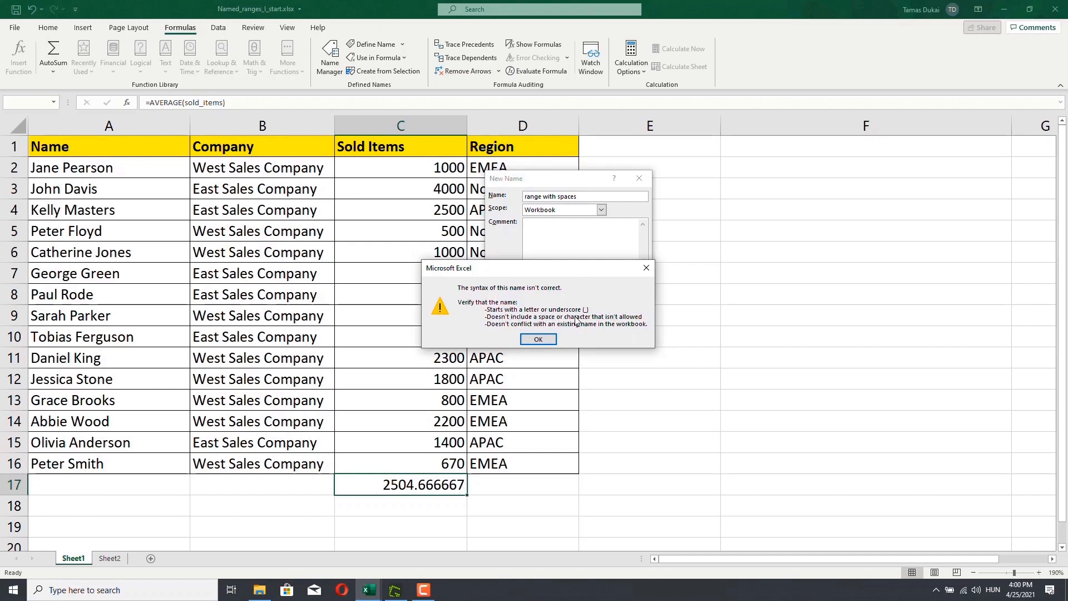
left_click(538, 339)
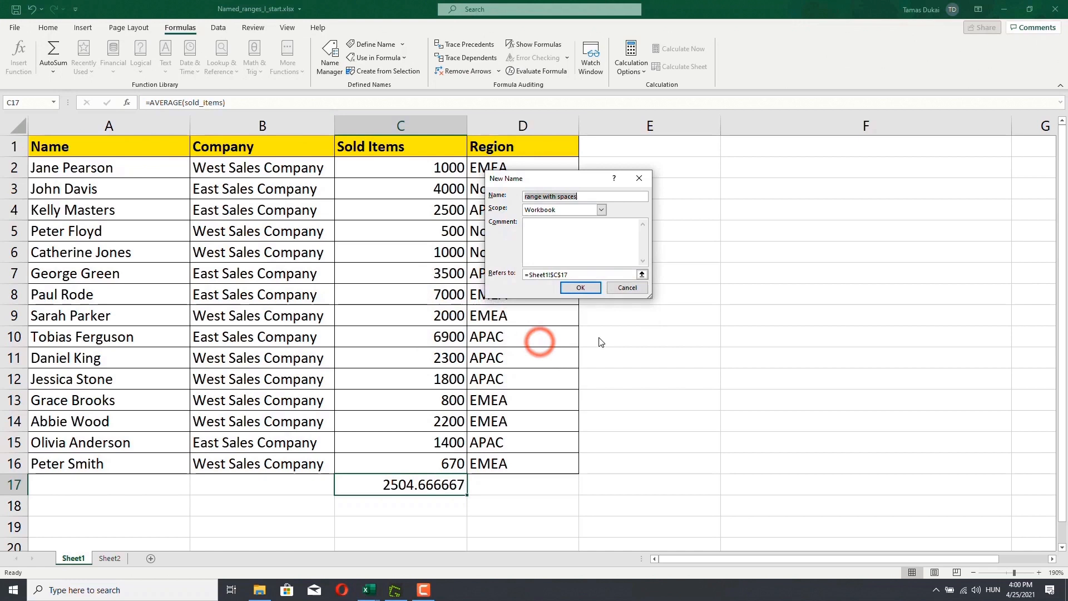
left_click(626, 286)
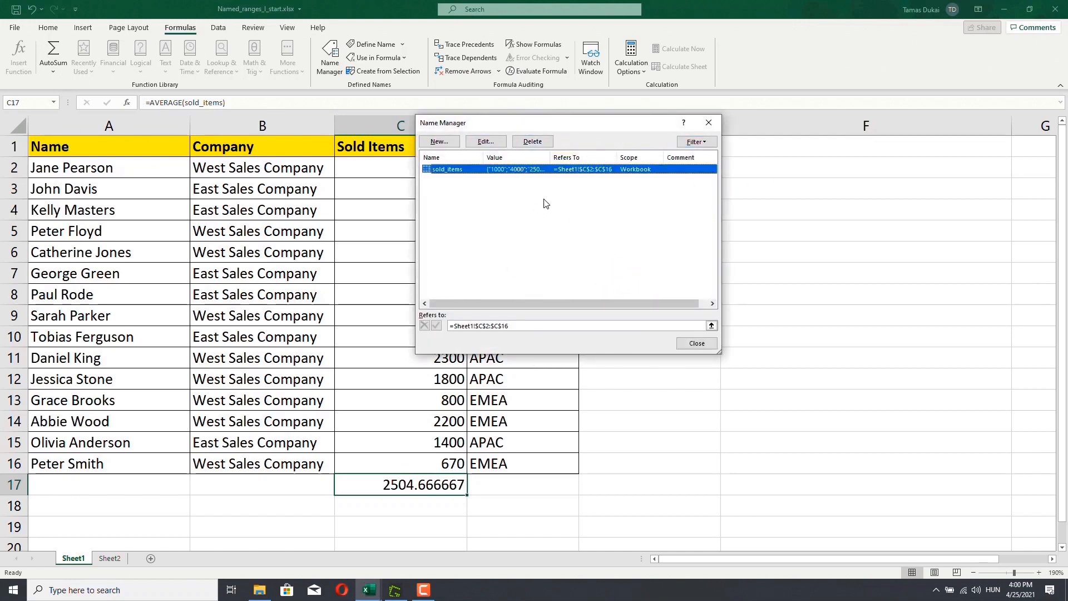
- Open the sold_items name for editing without changes and widen the Name Manager list columns
left_click(485, 141)
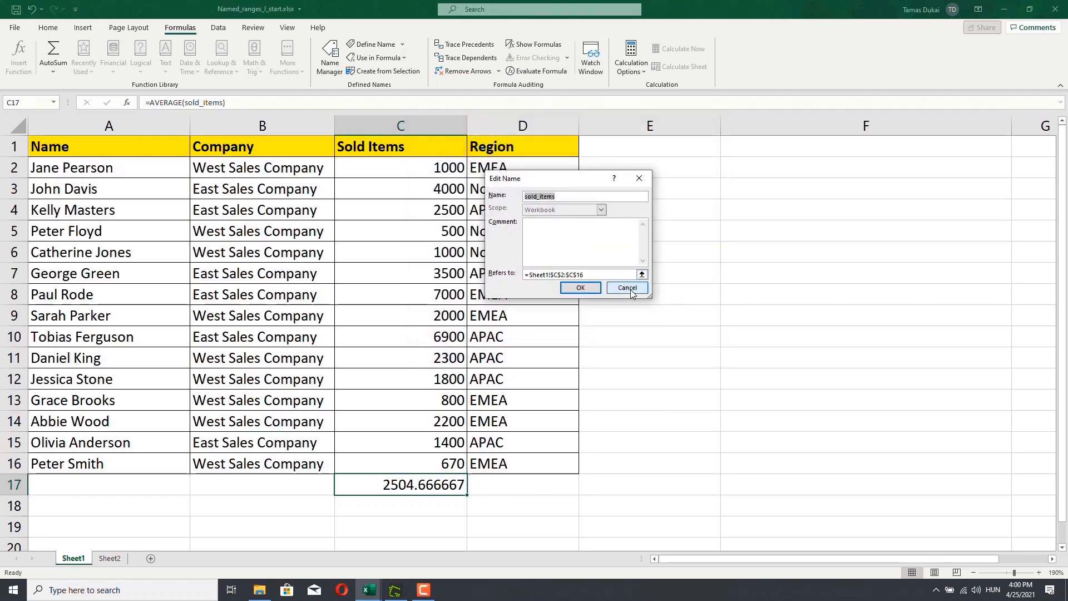
left_click(627, 290)
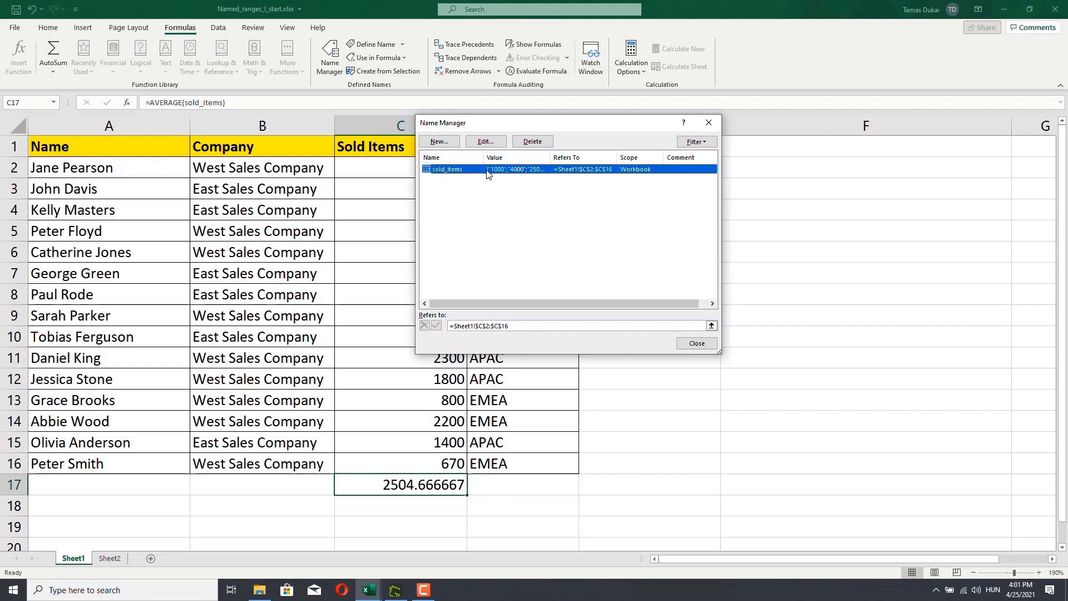
mouse_move(552, 156)
left_mouse_down()
mouse_move(669, 150)
mouse_move(686, 157)
mouse_move(553, 157)
mouse_move(704, 164)
mouse_move(504, 162)
mouse_move(556, 163)
mouse_move(532, 164)
left_mouse_up()
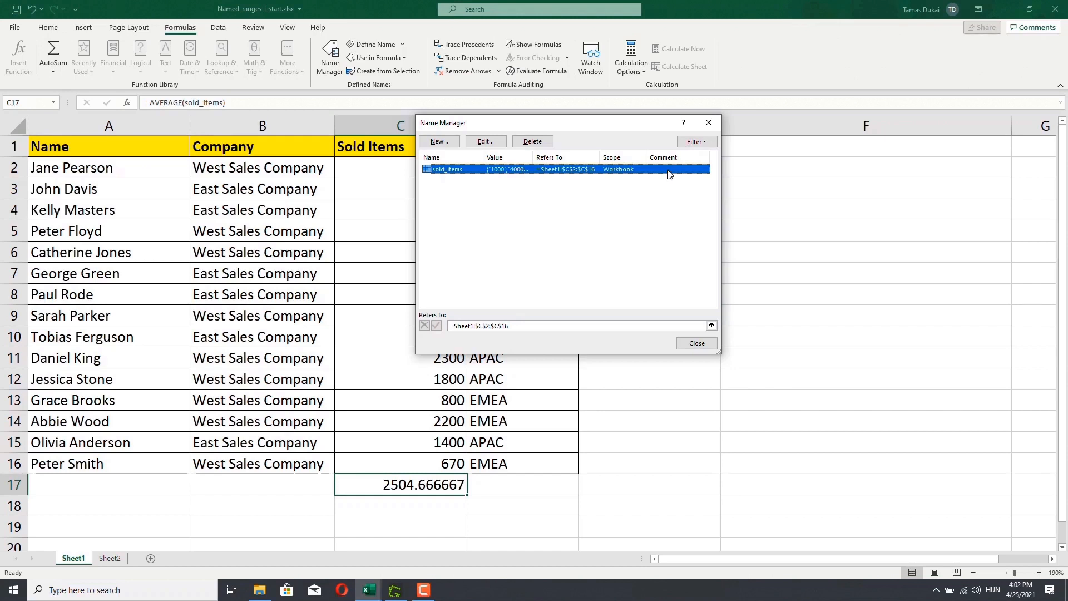
- Filter the Name Manager list by names scoped to the workbook and to the worksheet
left_click(706, 143)
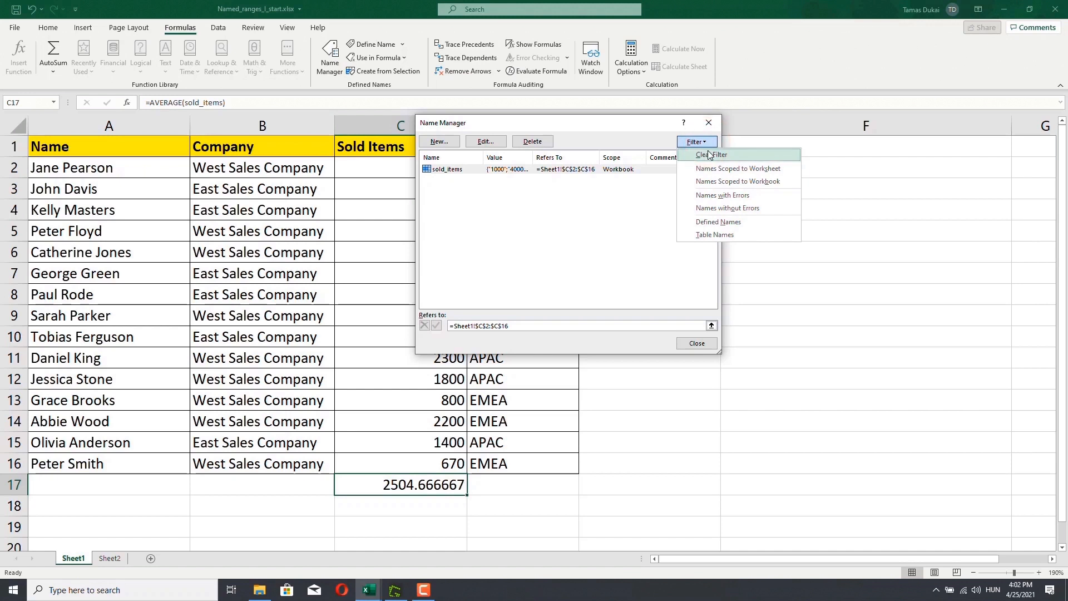
left_click(716, 184)
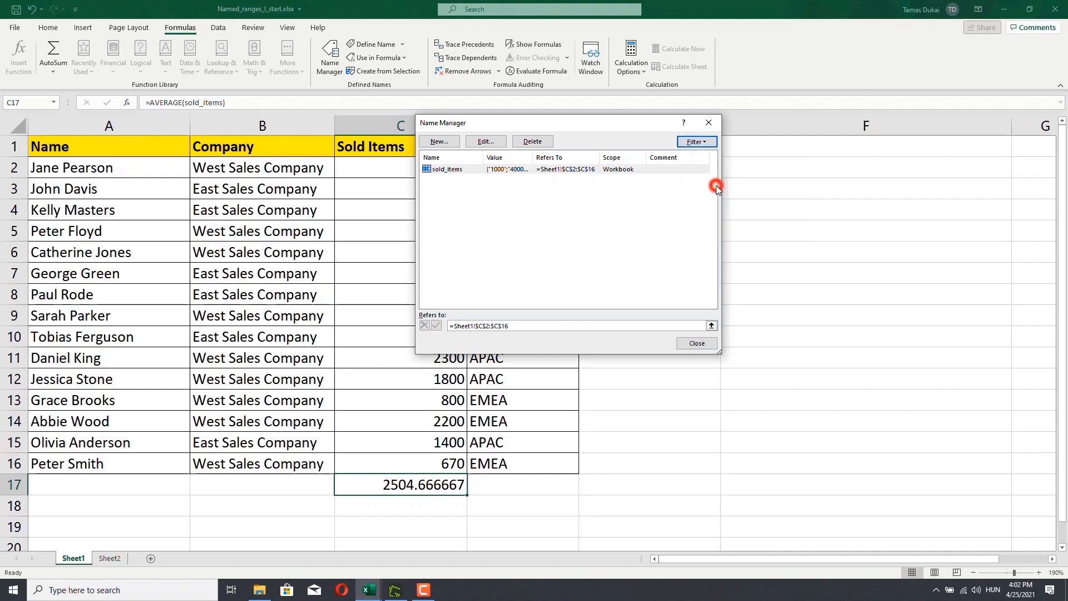
left_click(695, 142)
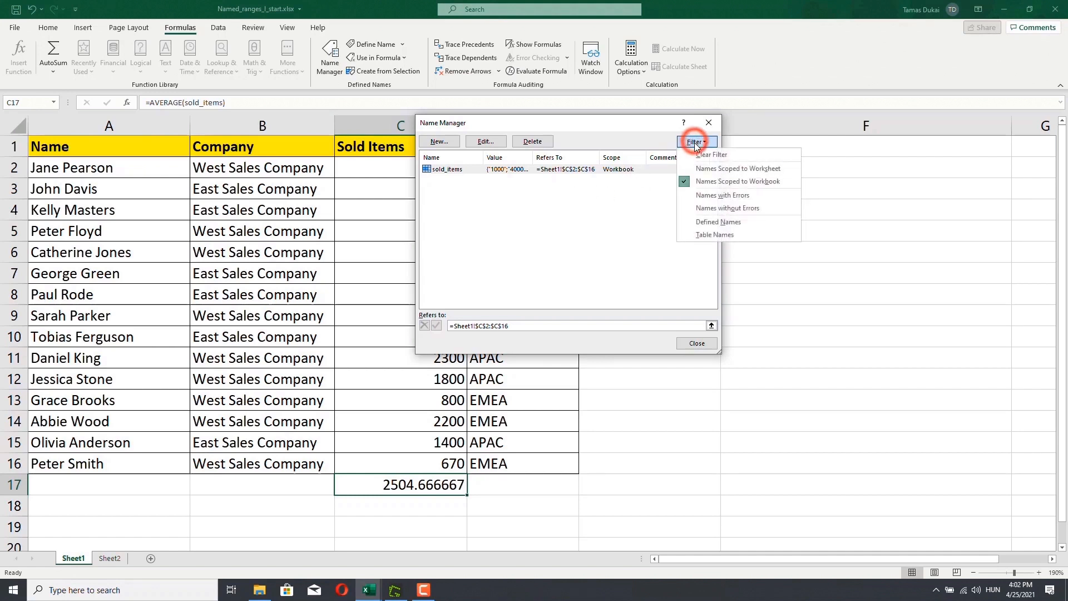
left_click(713, 170)
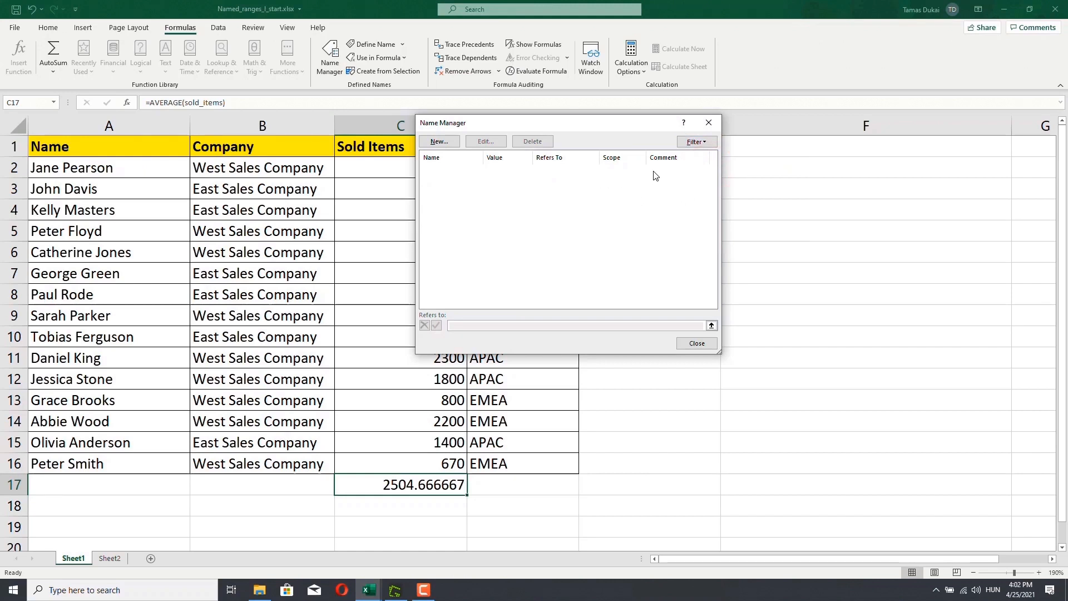
left_click(694, 142)
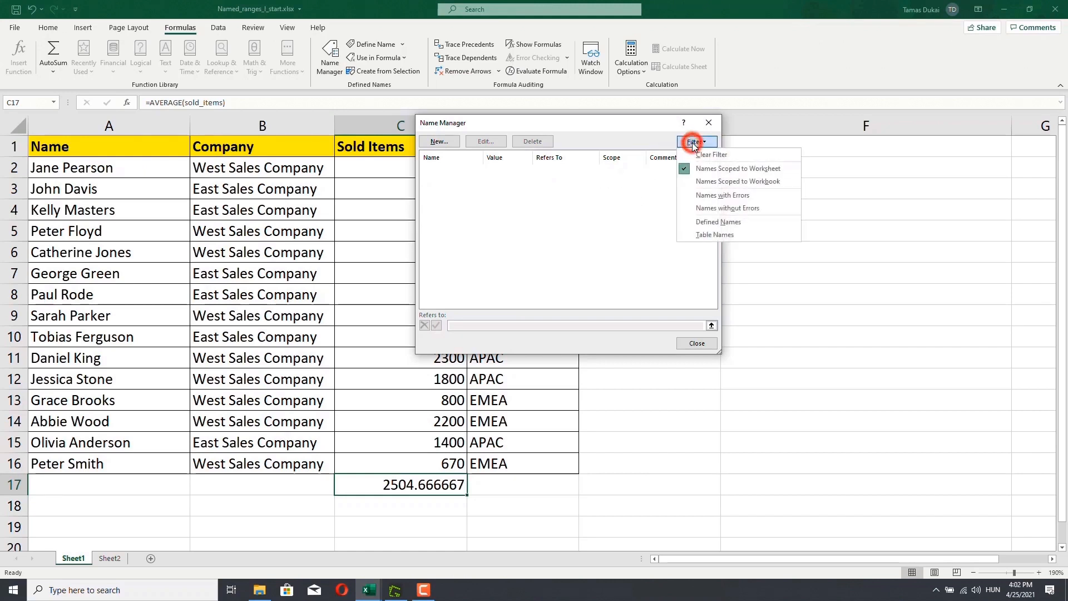
left_click(718, 182)
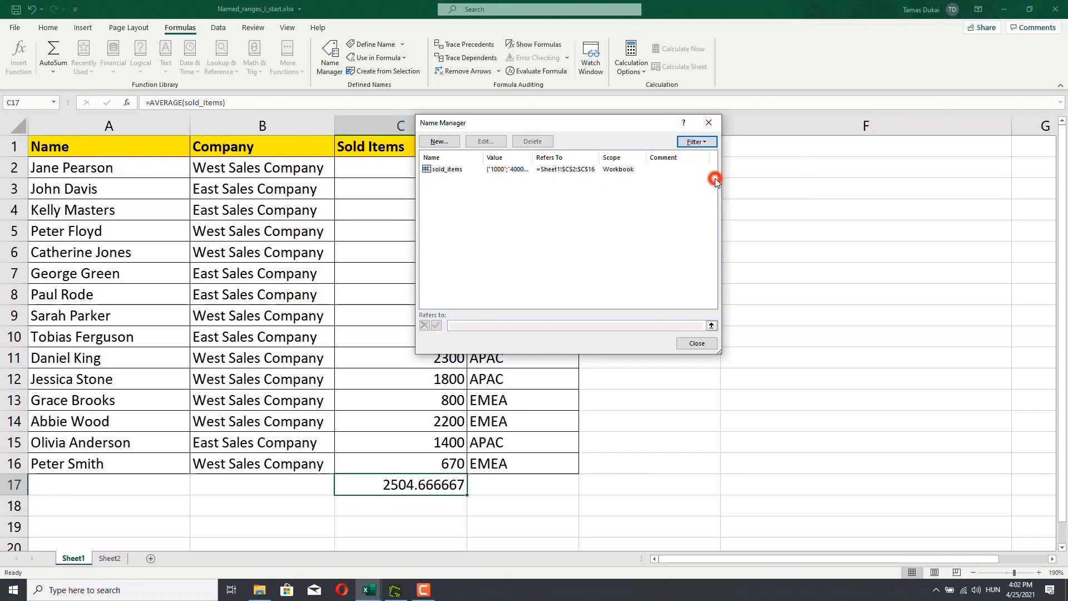
- Filter the names list by names without errors, defined names and table names
left_click(702, 146)
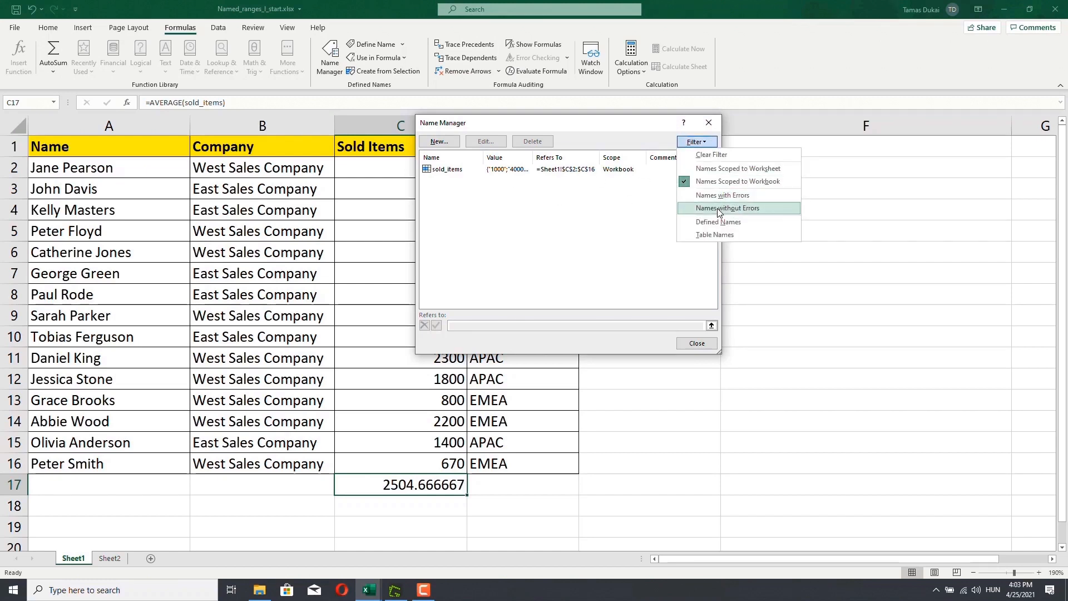
left_click(713, 208)
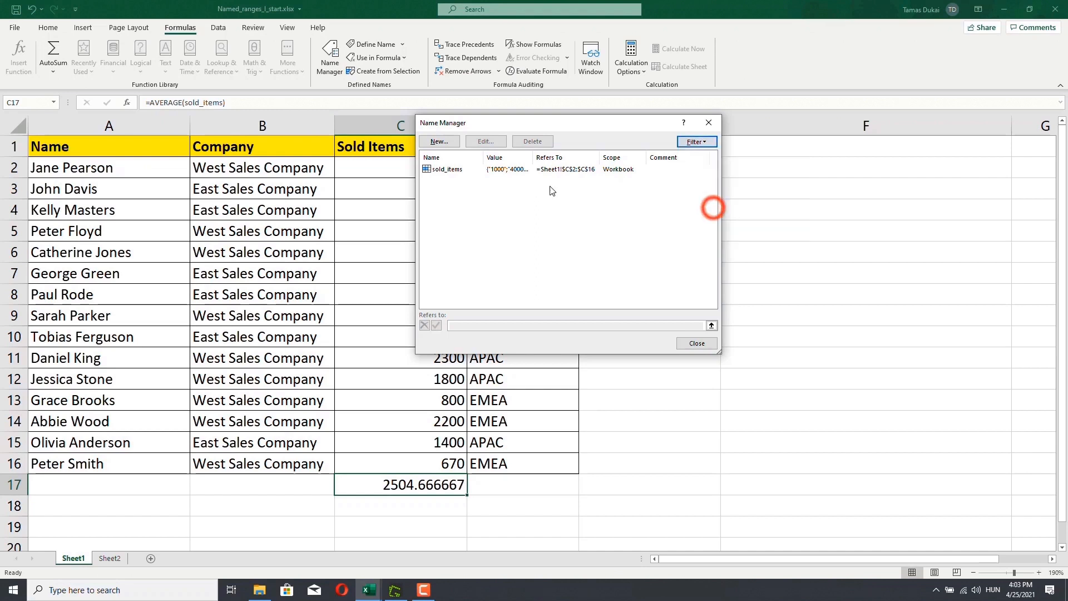
left_click(697, 142)
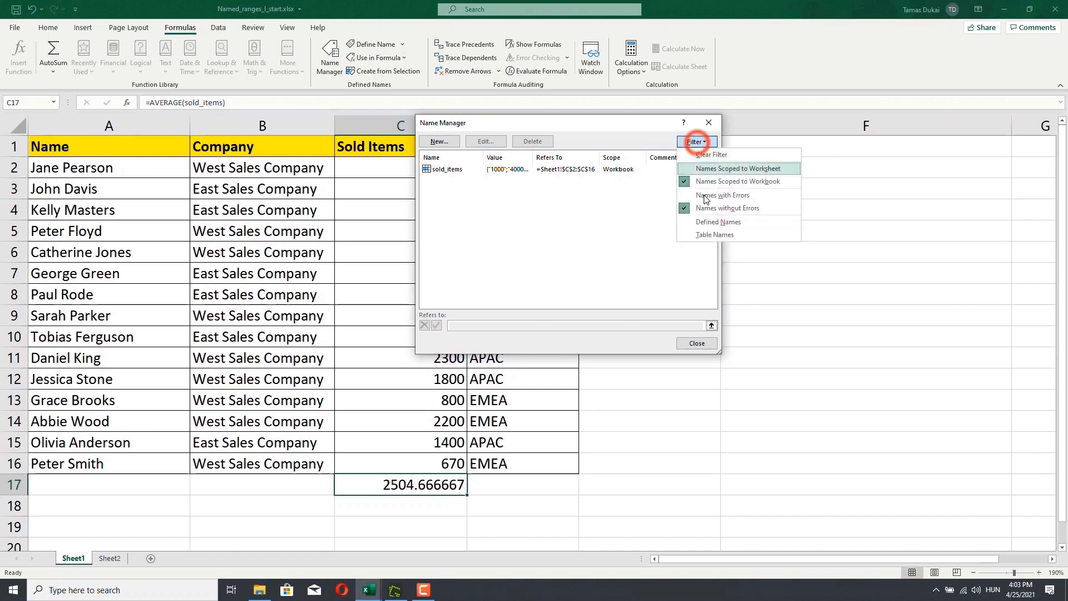
left_click(709, 220)
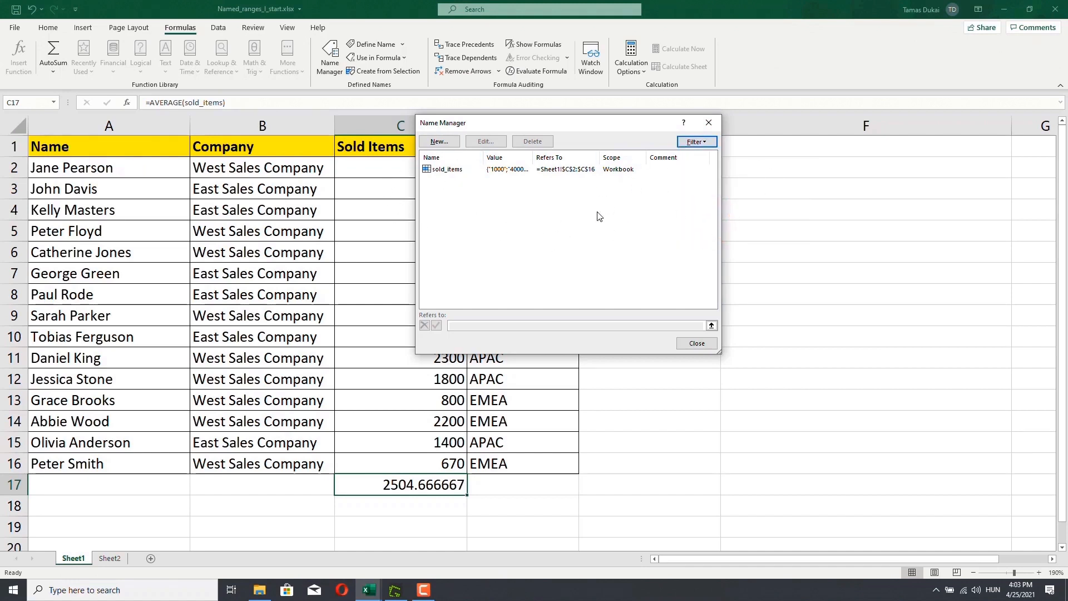
left_click(698, 144)
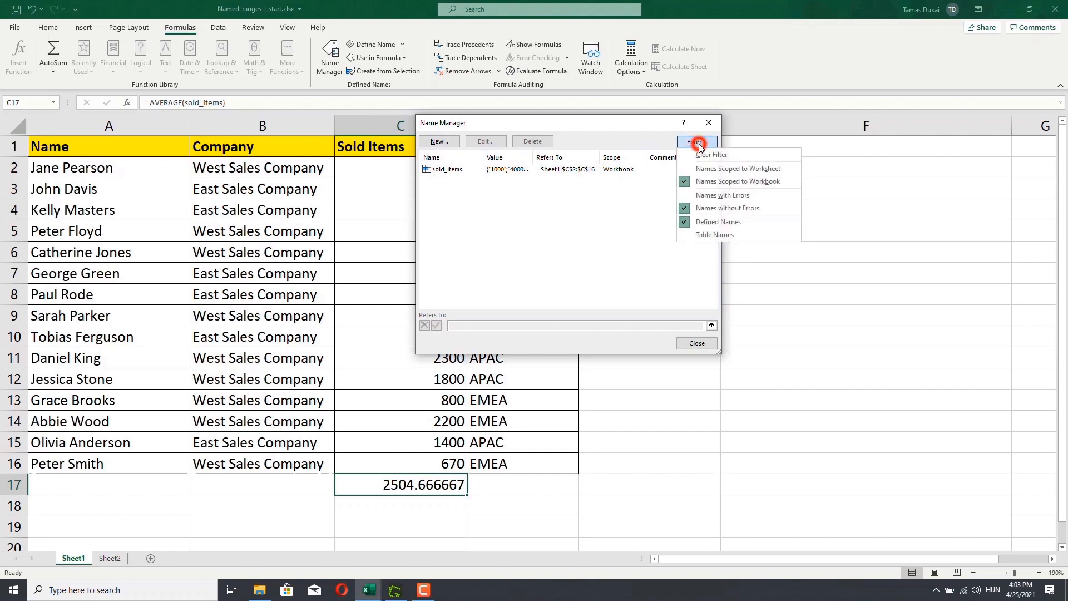
left_click(716, 236)
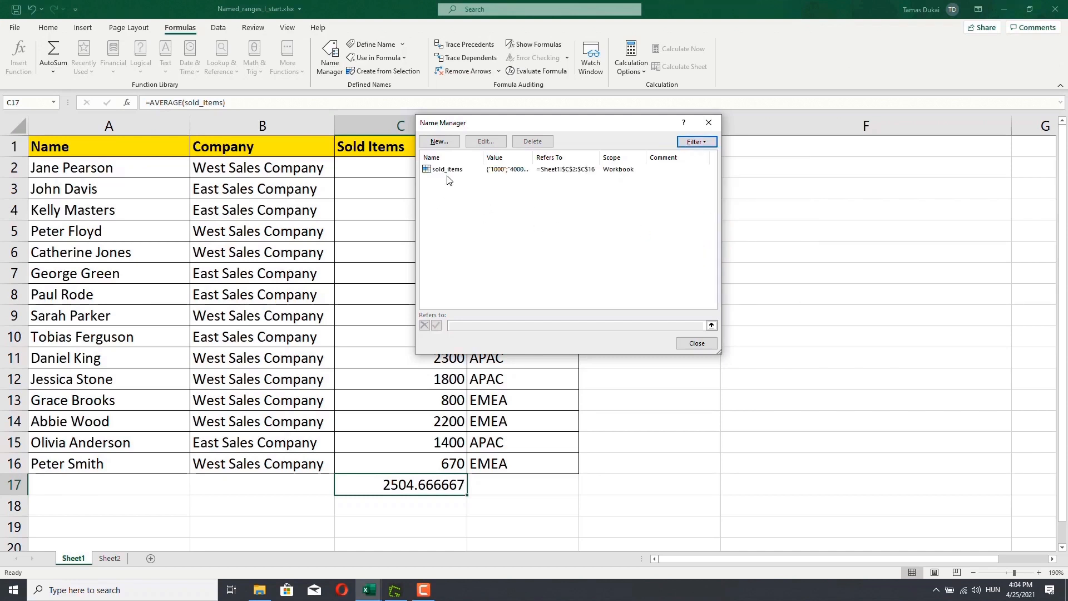
- Select sold_items in the Name Manager, close the dialog and select the average cell C17
left_click(445, 171)
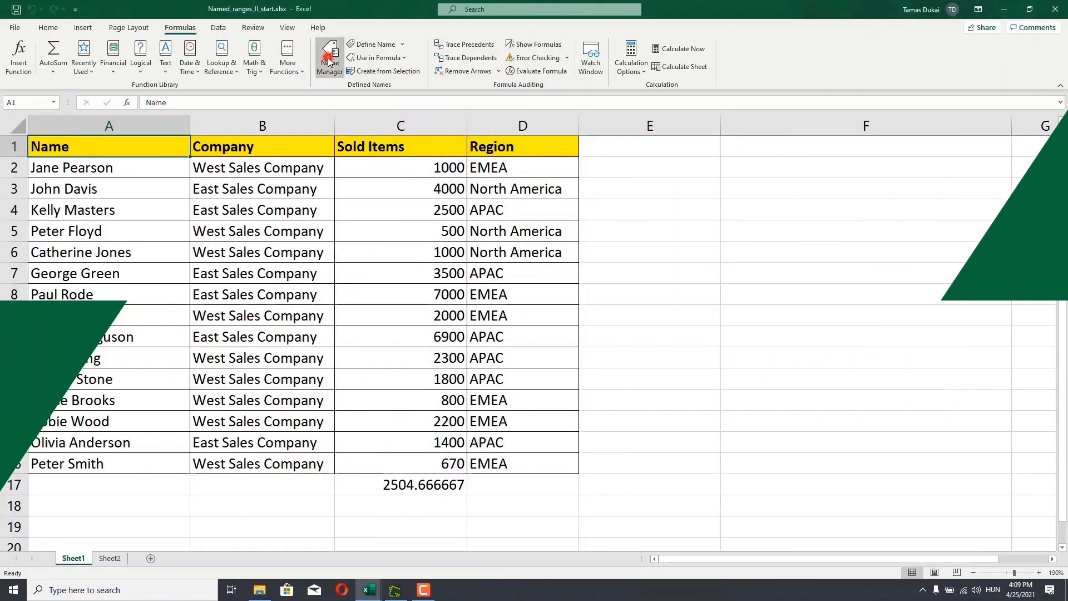
left_click(330, 56)
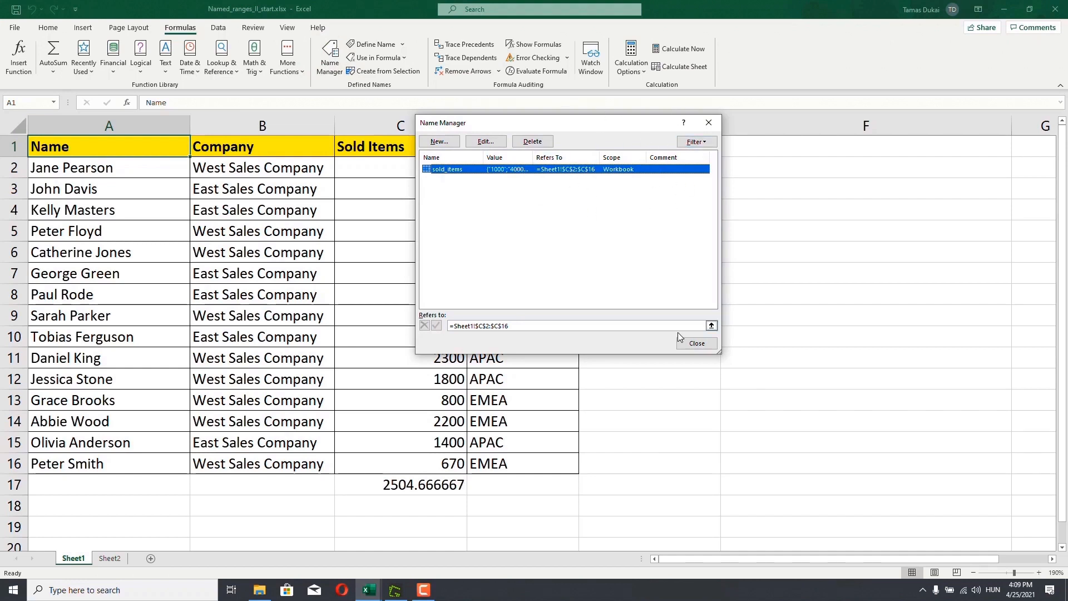
left_click(697, 343)
left_click(411, 486)
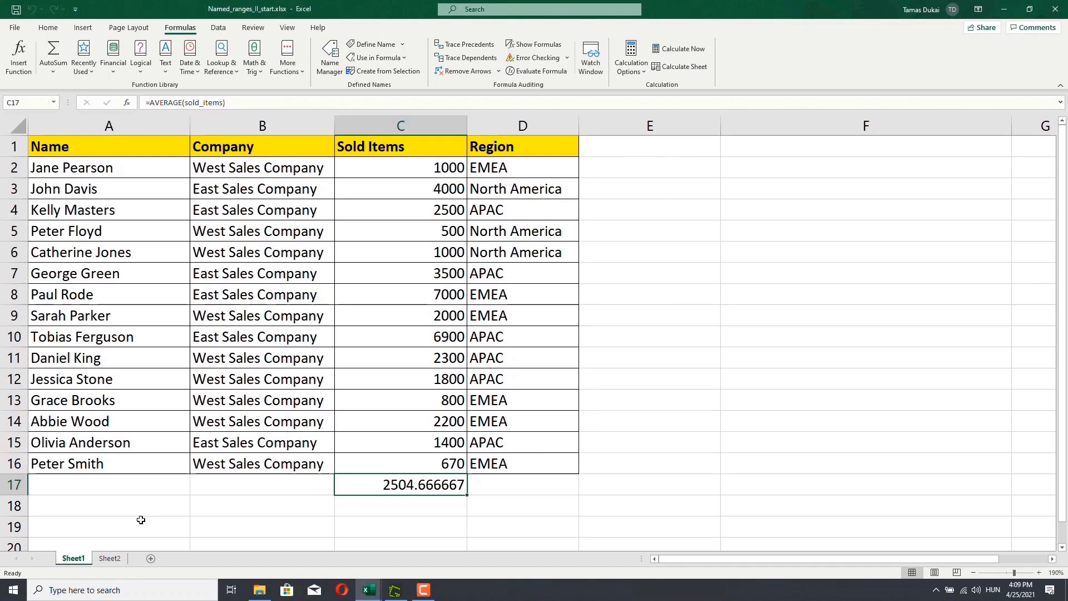
- On Sheet2, enter =AVERAGE(sold_items) in cell A1 using the named range
left_click(109, 558)
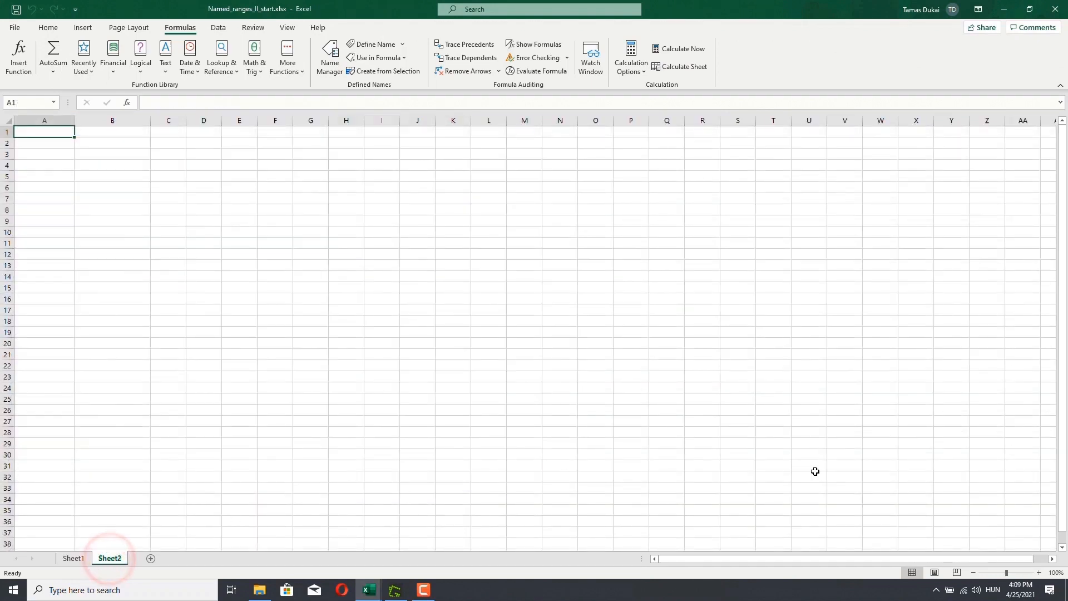
left_click(1038, 573)
left_click(1038, 573)
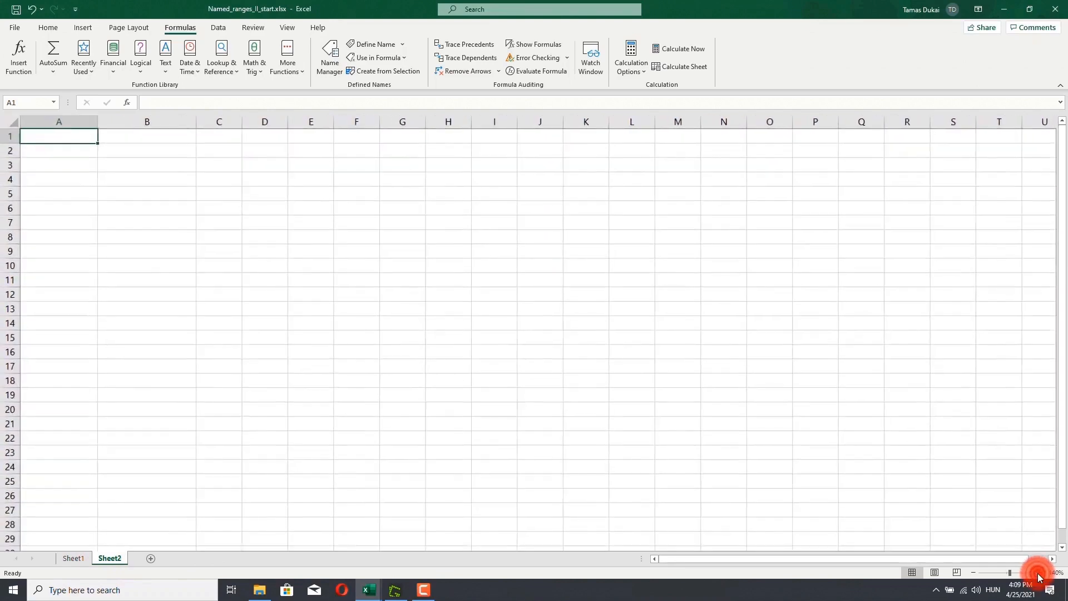
left_click(1038, 573)
left_click(1038, 573)
left_click(1038, 573)
left_click(1038, 573)
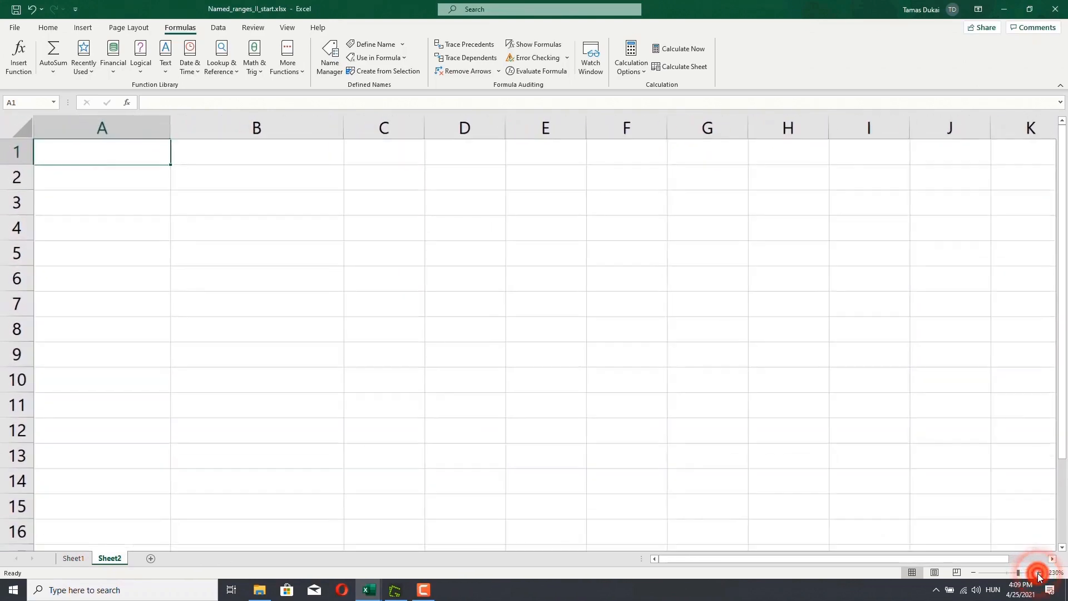
left_click(1038, 573)
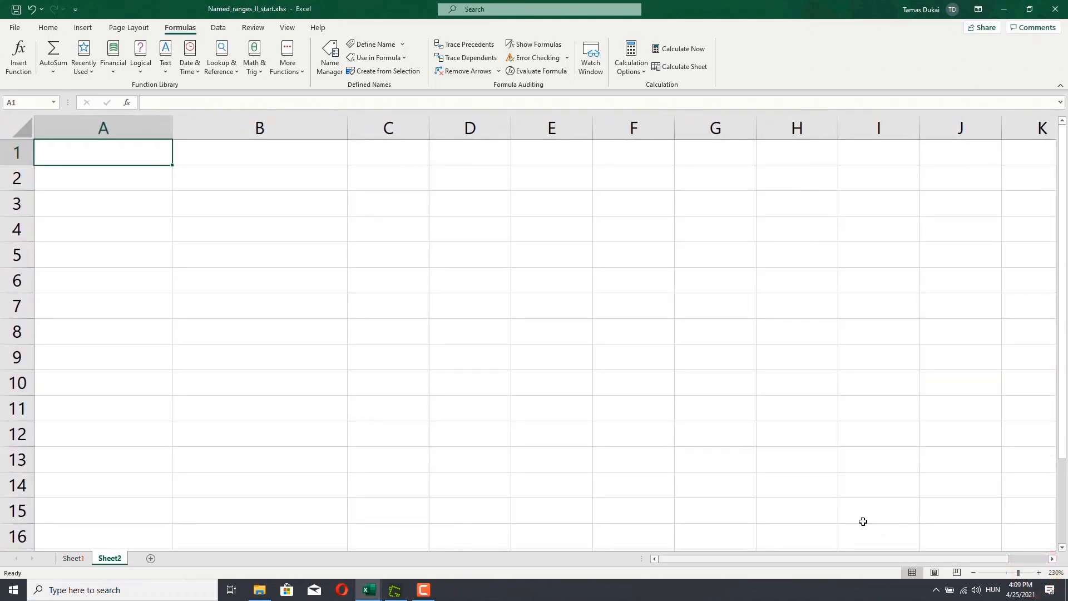
double_click(132, 156)
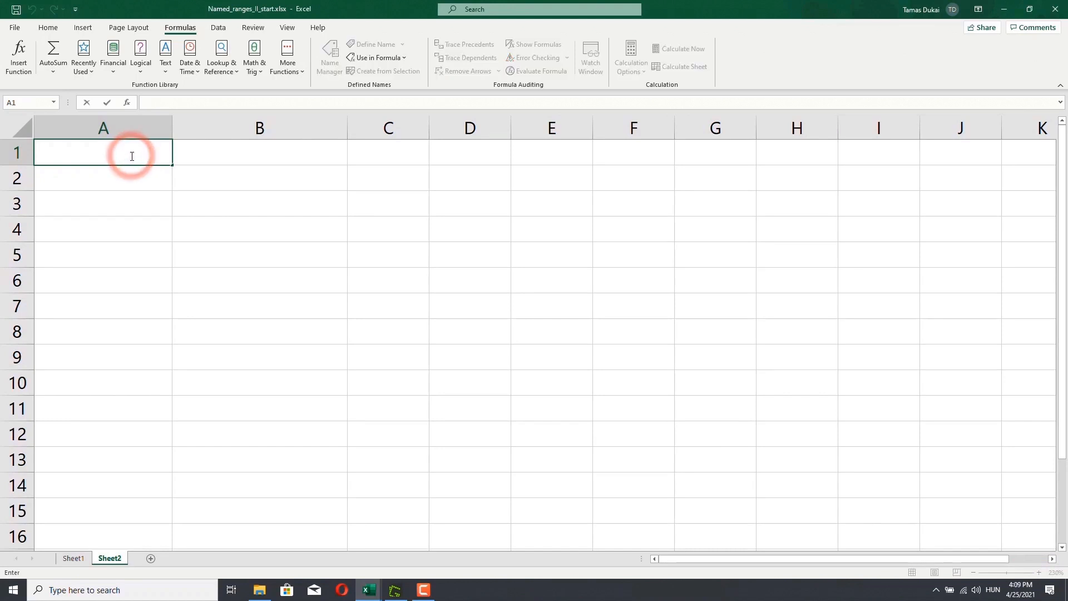
type("=ave")
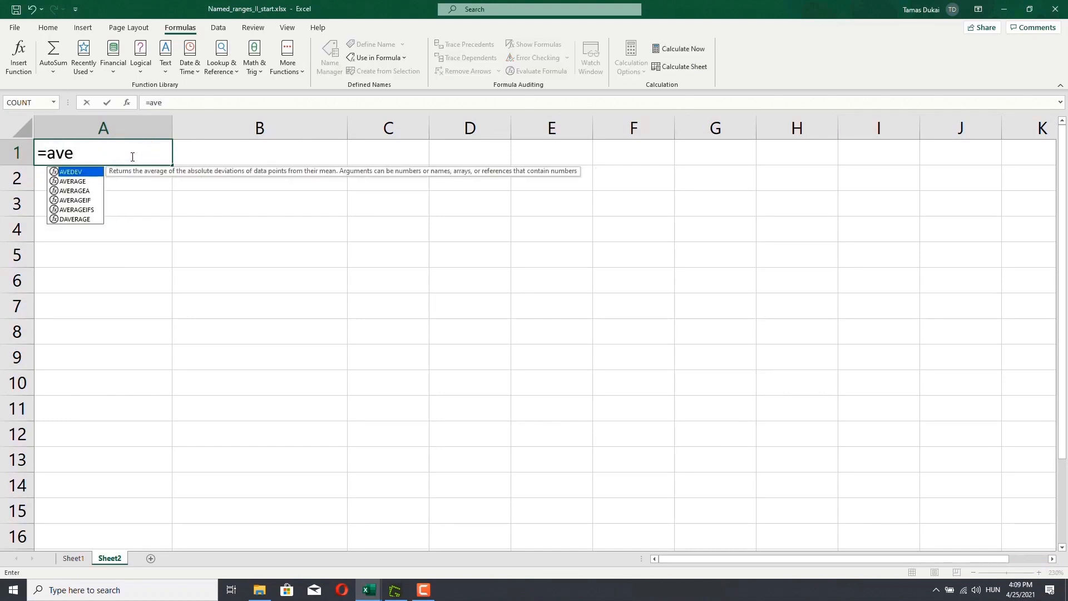
key("Down")
key("Tab")
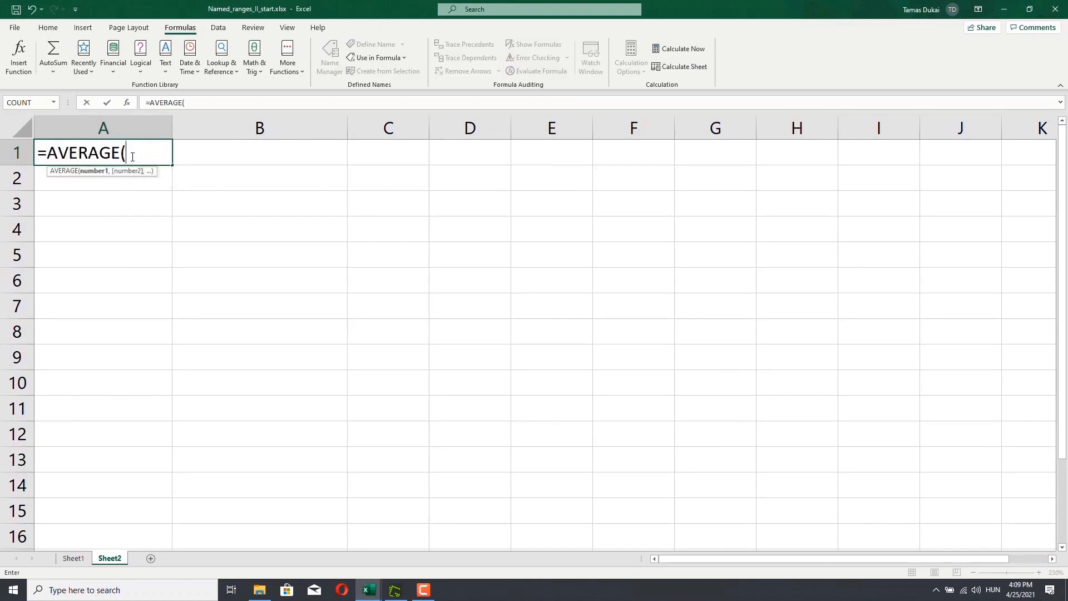
type("sold")
key("Tab")
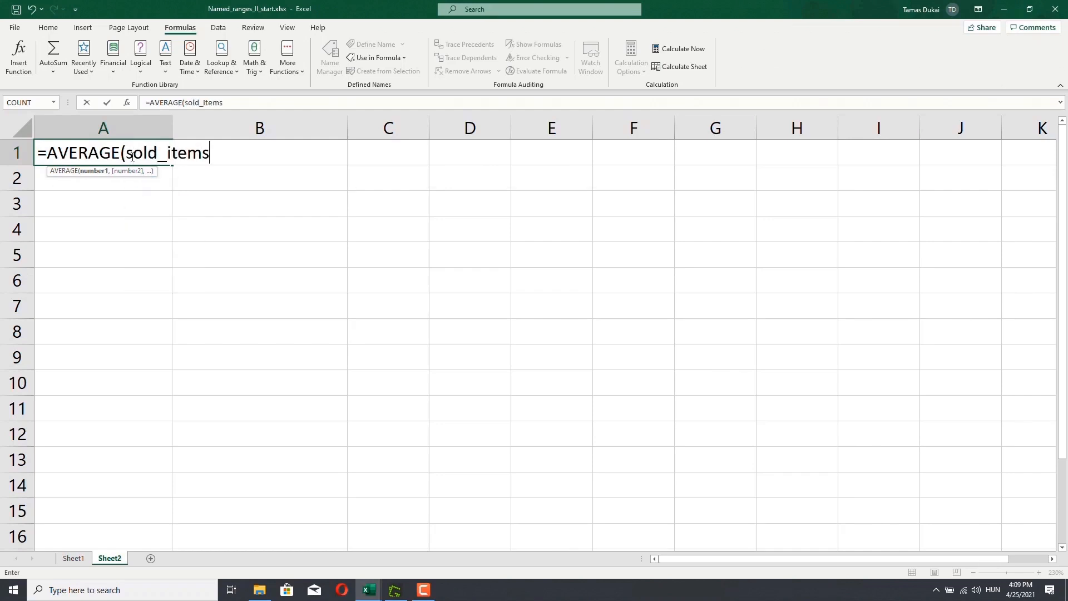
type(")")
key("Return")
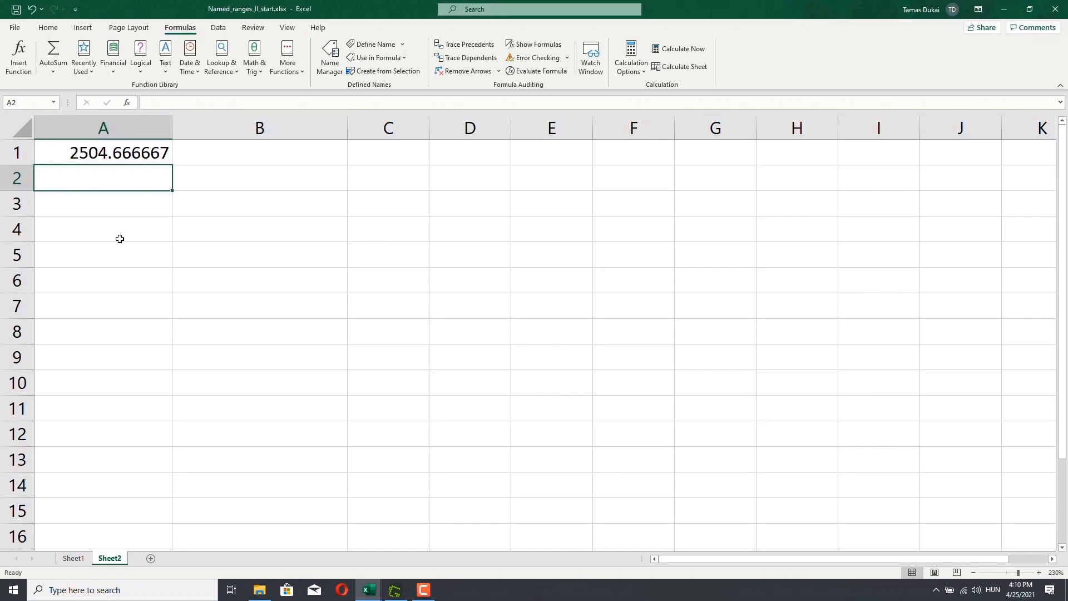
- Return to Sheet1 and select the Sold Items values C2:C16
left_click(89, 558)
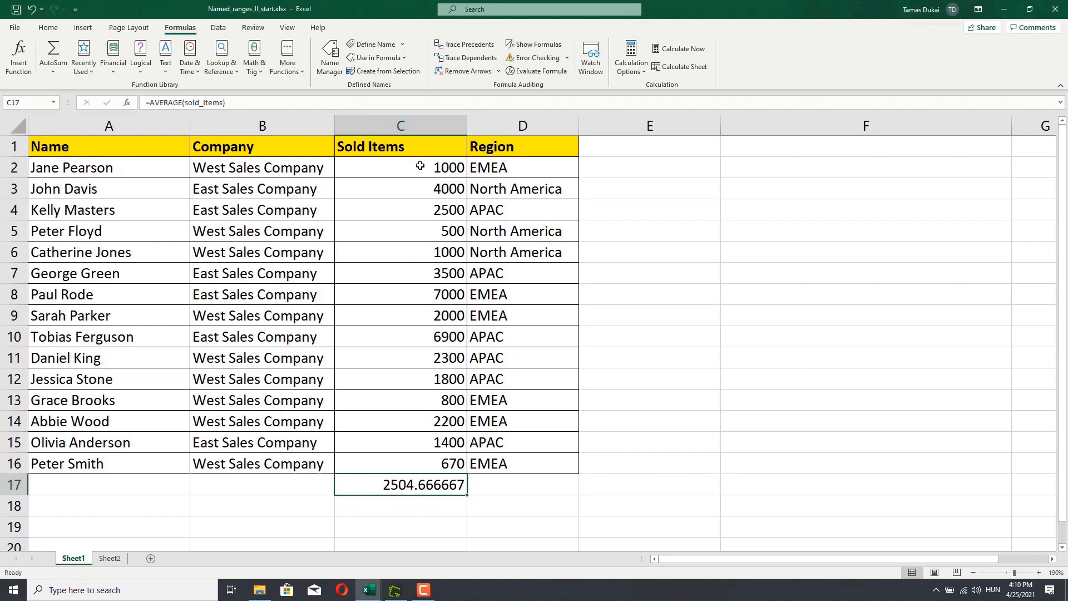
left_click_drag(418, 166, 417, 443)
left_click(424, 311)
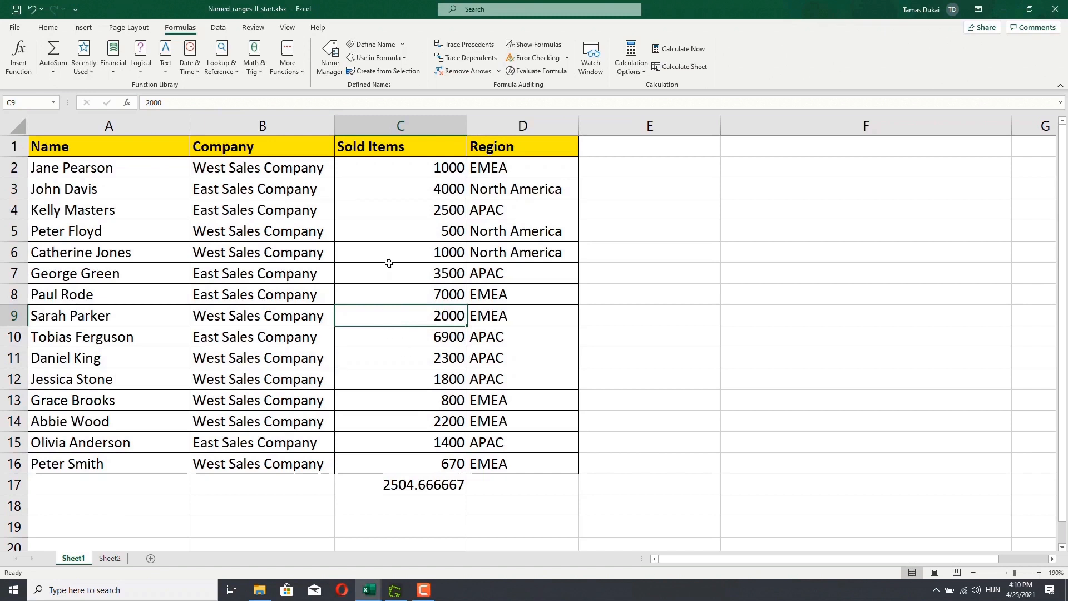
- Define a new name sold_items_2 with Sheet1 scope, referring to the Sold Items values C2:C16
left_click(368, 44)
key("BackSpace")
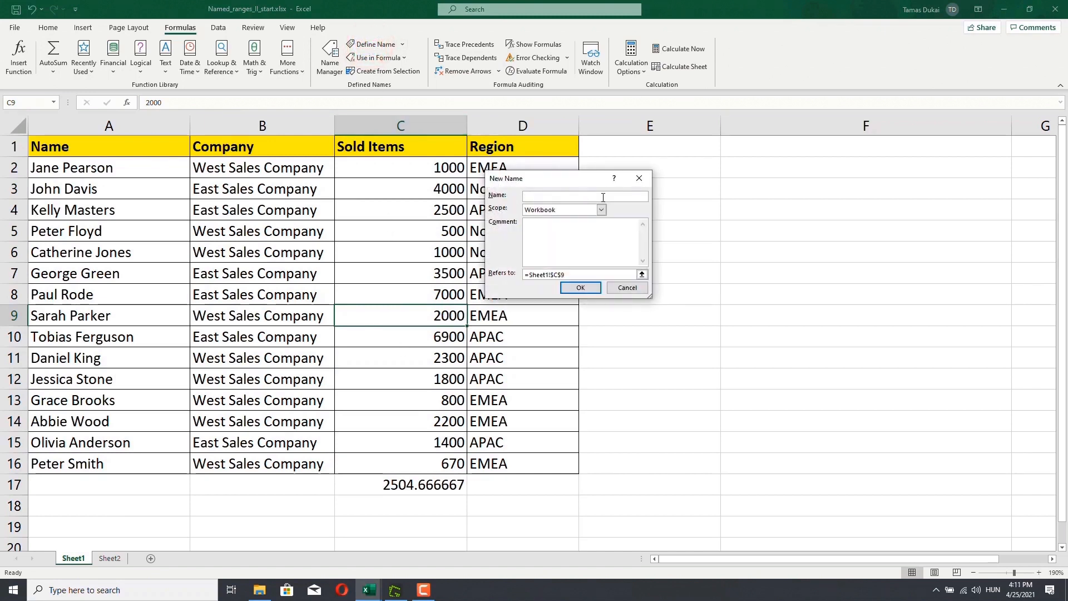
type("wol")
type("d_items")
type("_2")
left_click(601, 210)
left_click(561, 227)
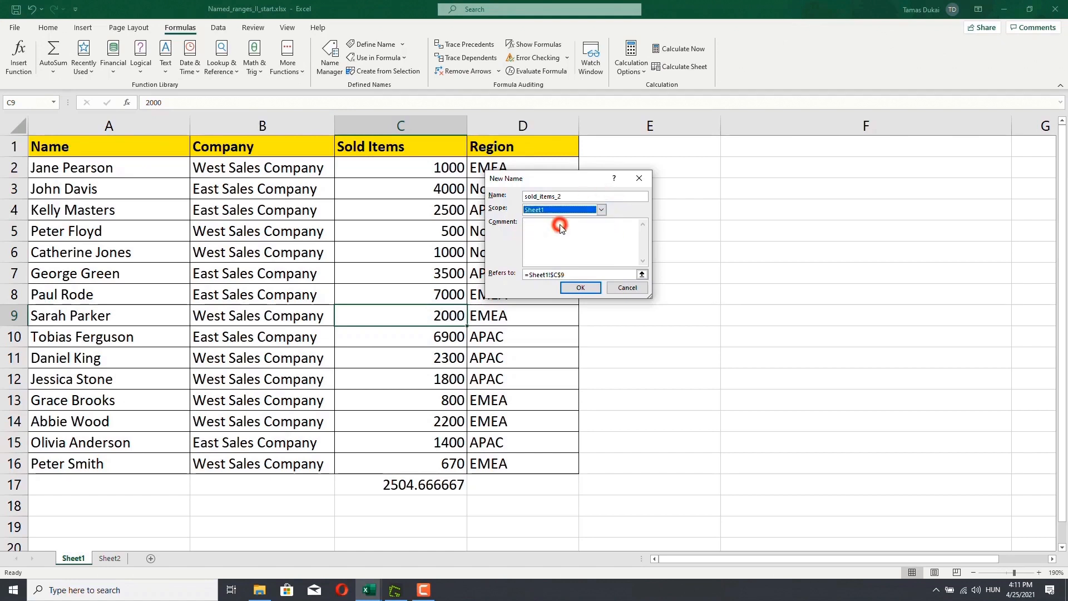
left_click(642, 275)
left_click_drag(405, 171, 410, 460)
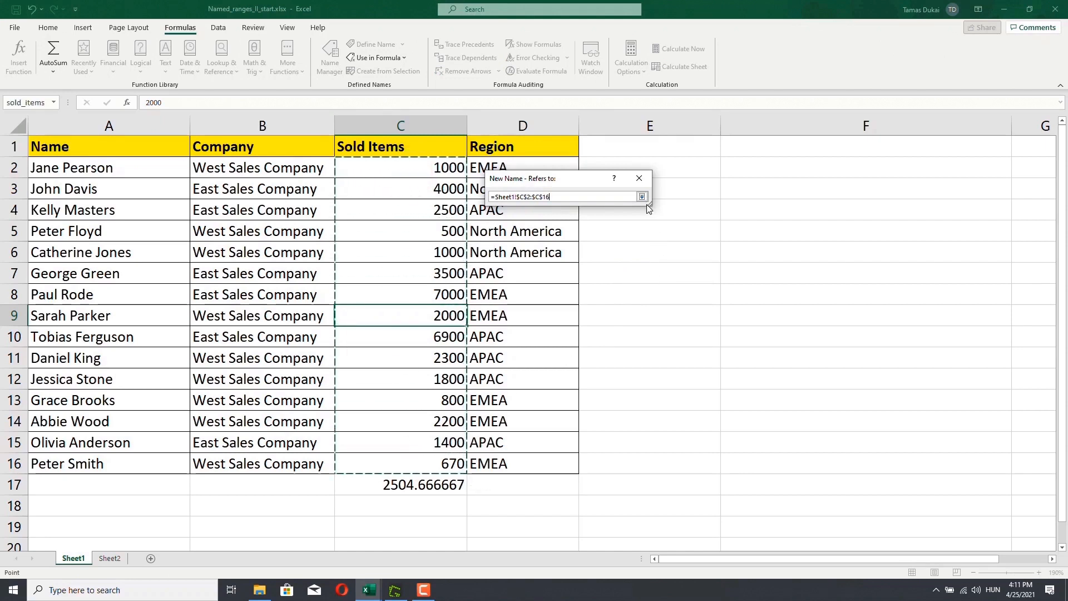
left_click(642, 197)
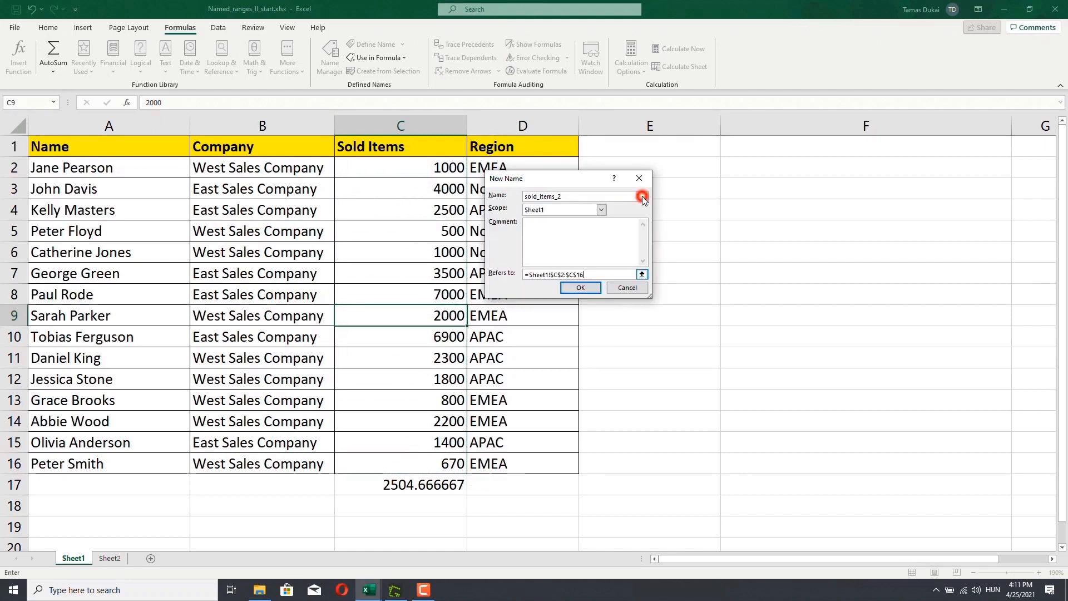
left_click(587, 288)
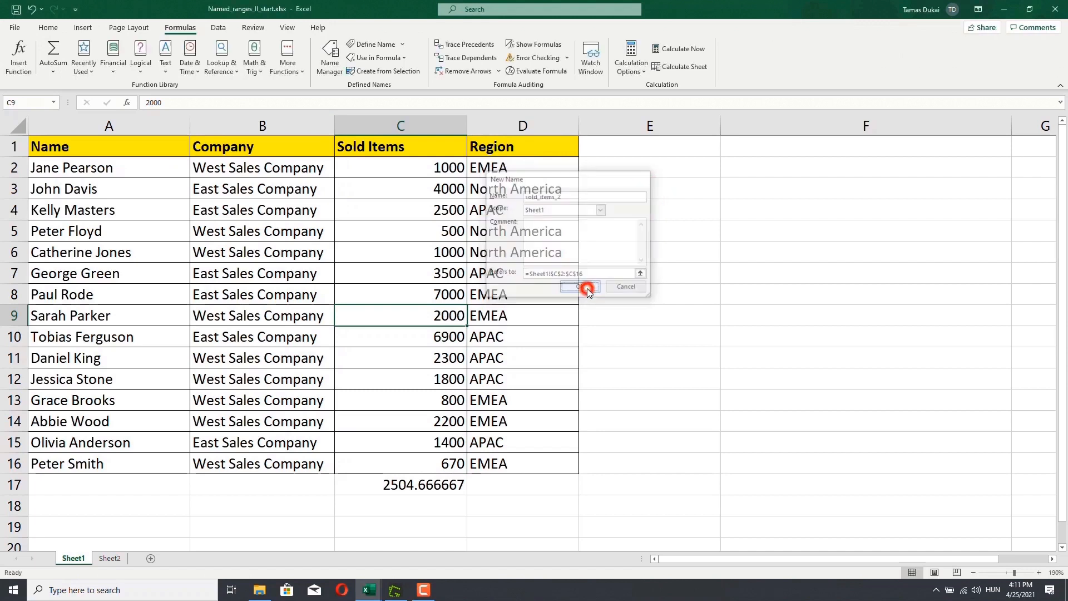
- Open the Name Manager to compare the sold_items and sold_items_2 entries, then close it
left_click(330, 56)
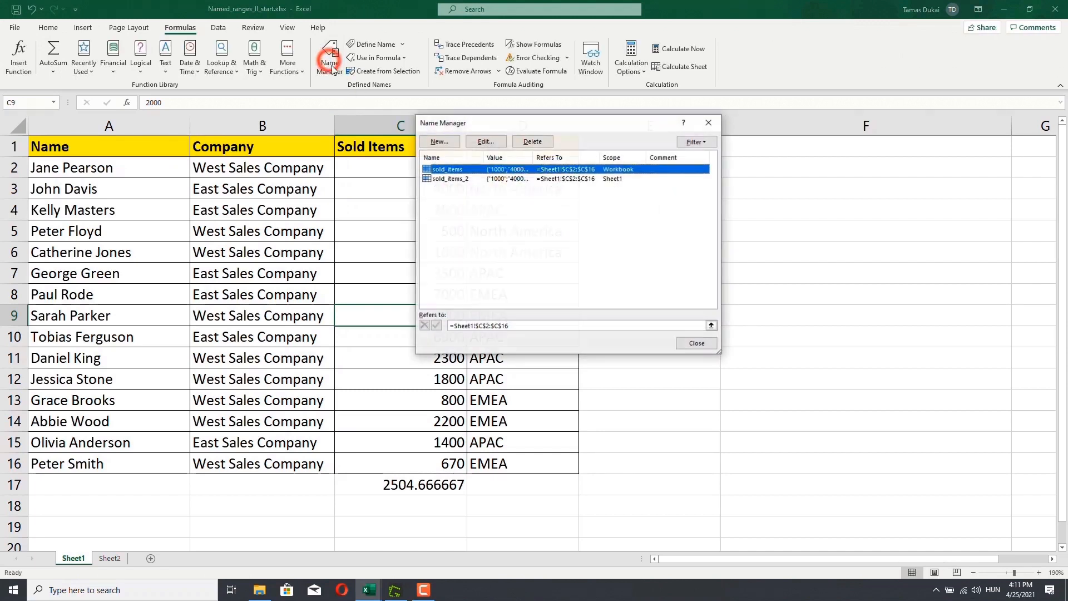
left_click(453, 181)
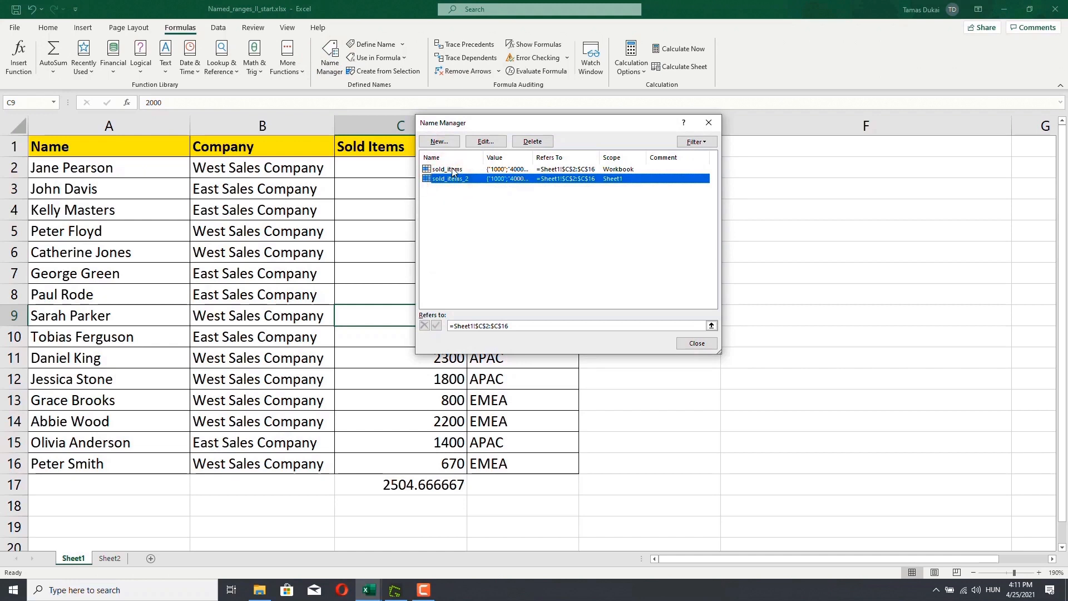
left_click(453, 170)
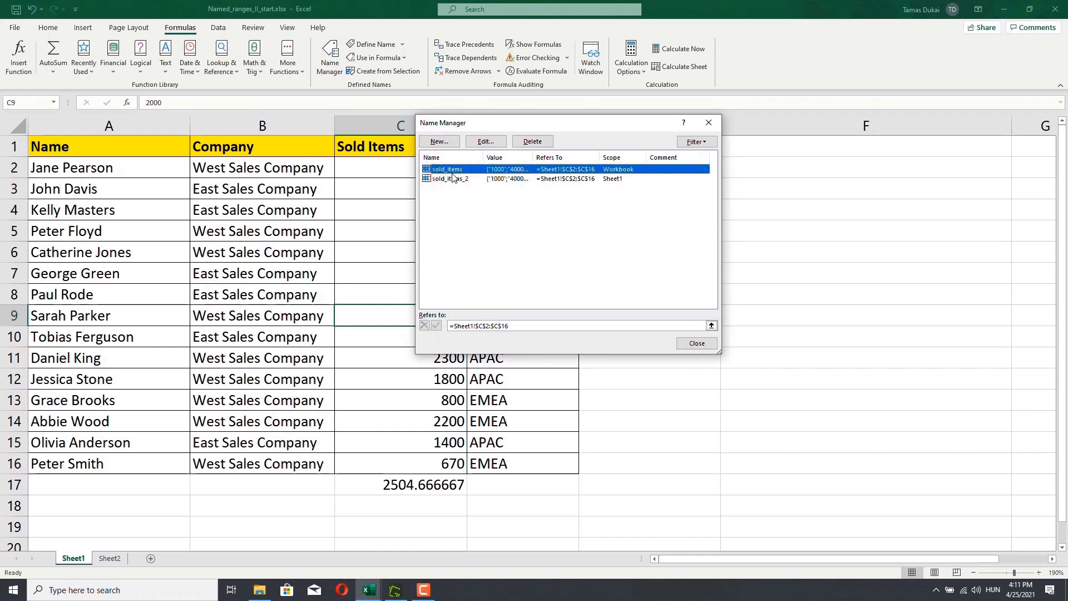
left_click(452, 179)
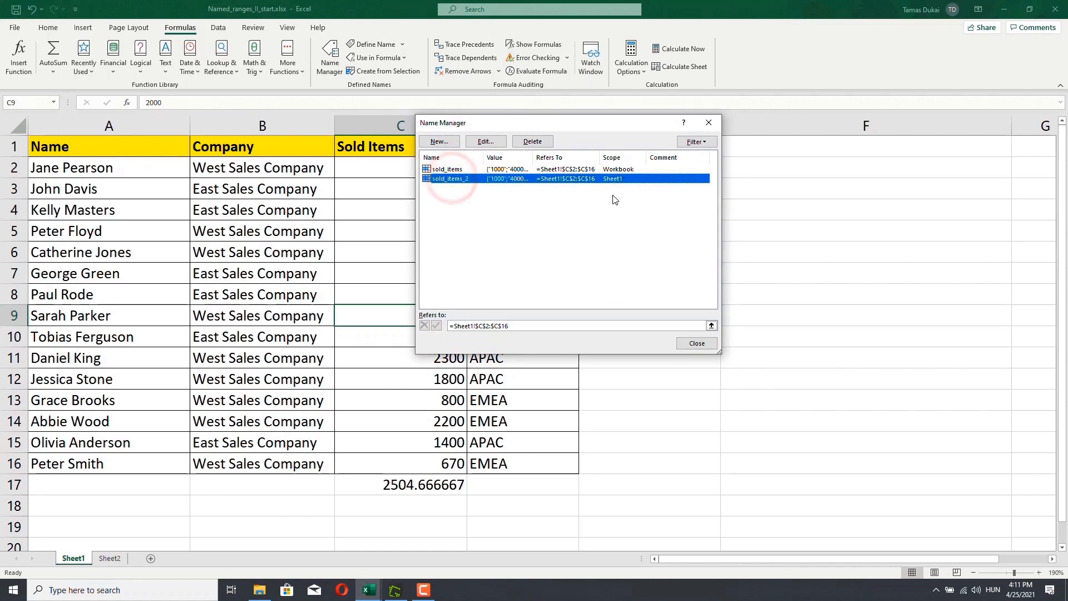
left_click(697, 344)
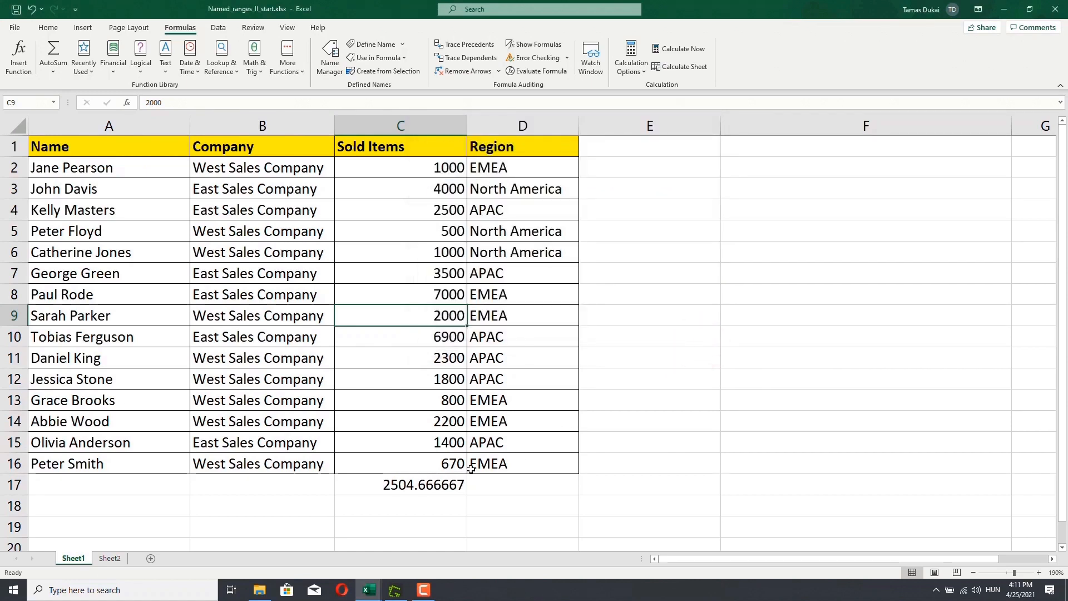
- Enter =AVERAGE(sold_items_2) in cell C18 on Sheet1 using the new named range
double_click(406, 504)
type("=")
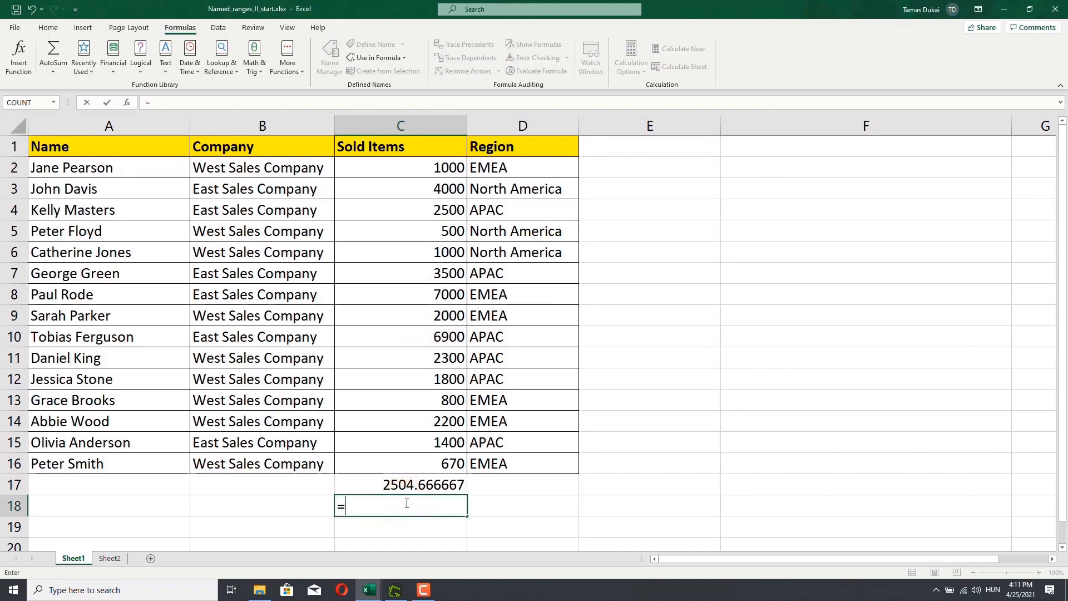
type("ave")
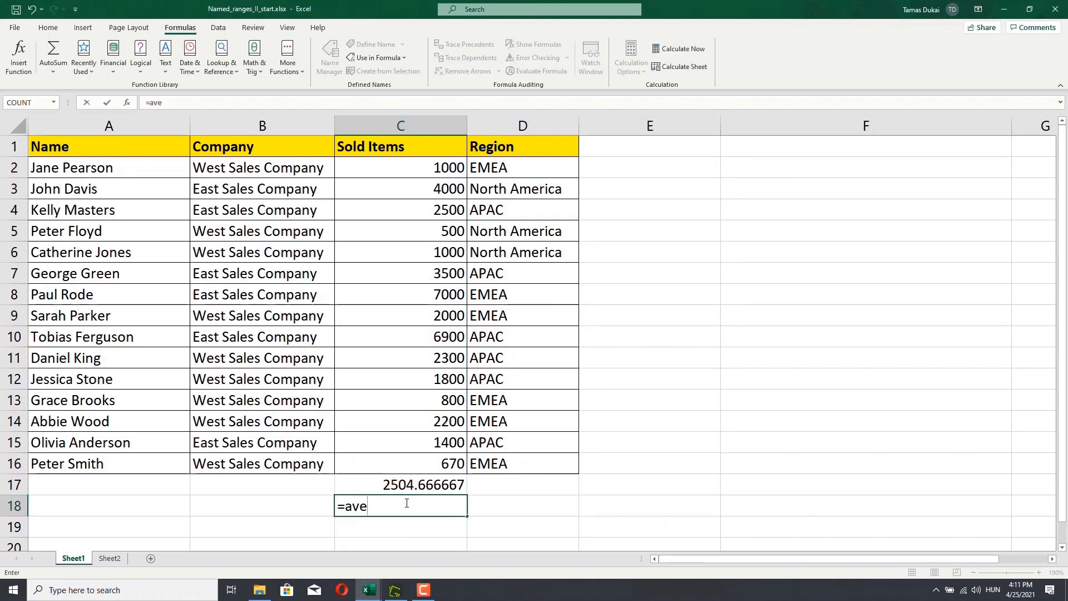
type("r")
key("Tab")
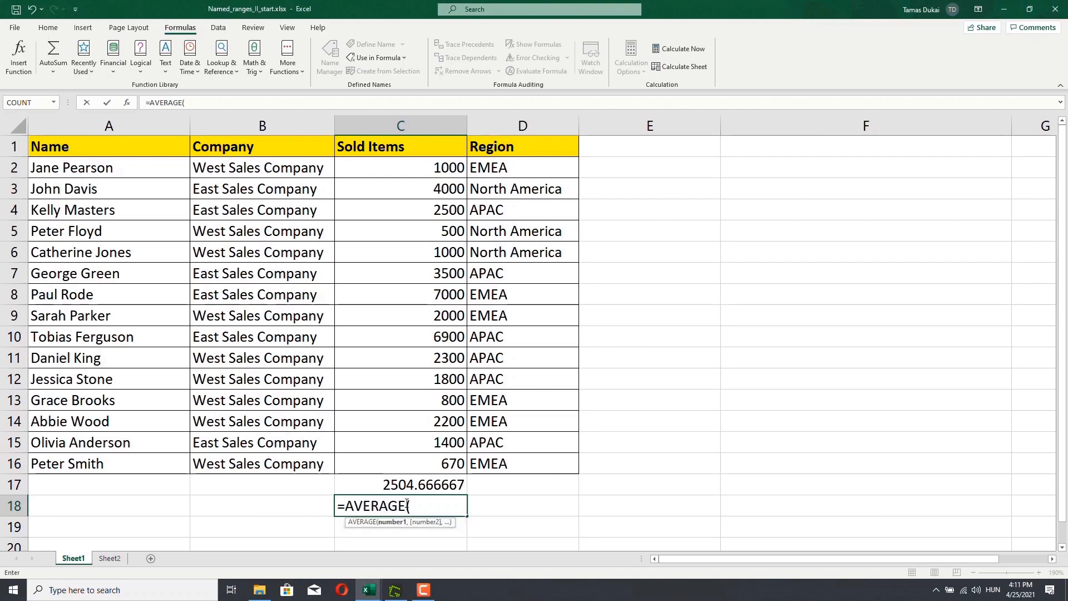
type("sold")
key("Down")
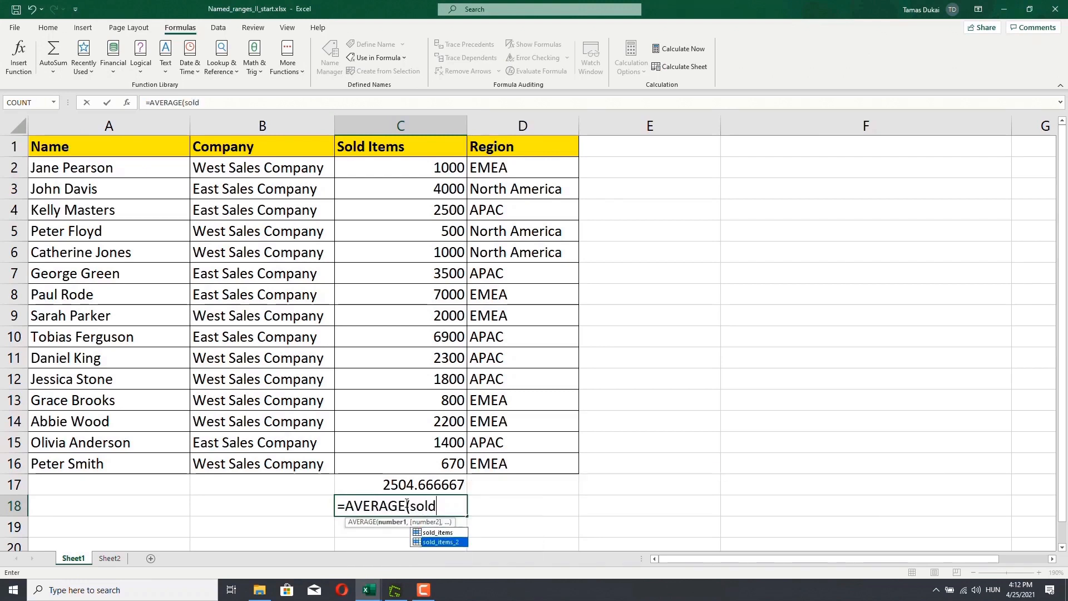
key("Tab")
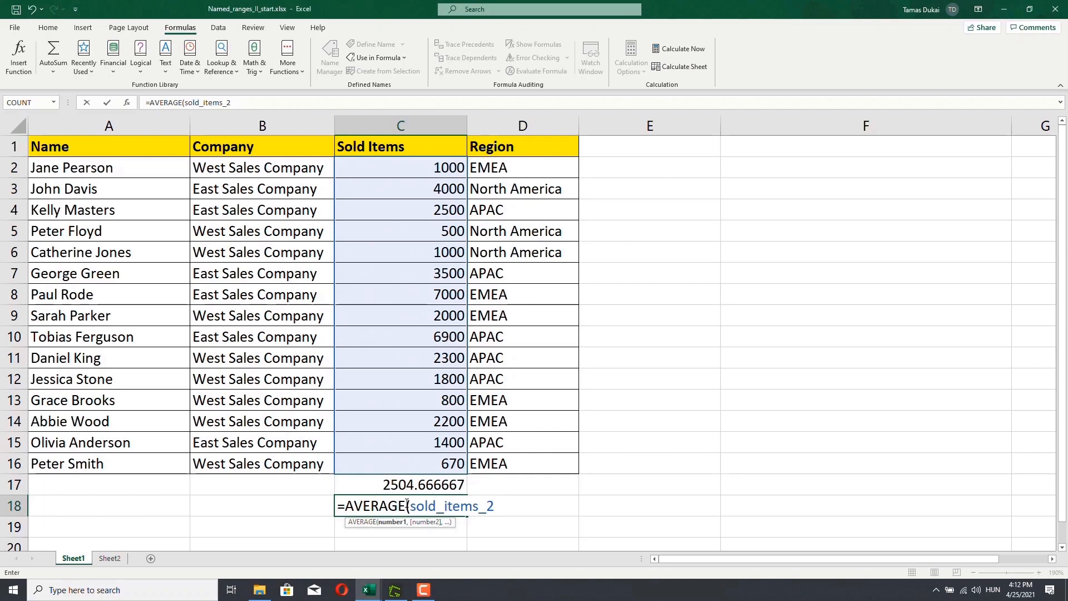
type(")")
key("Return")
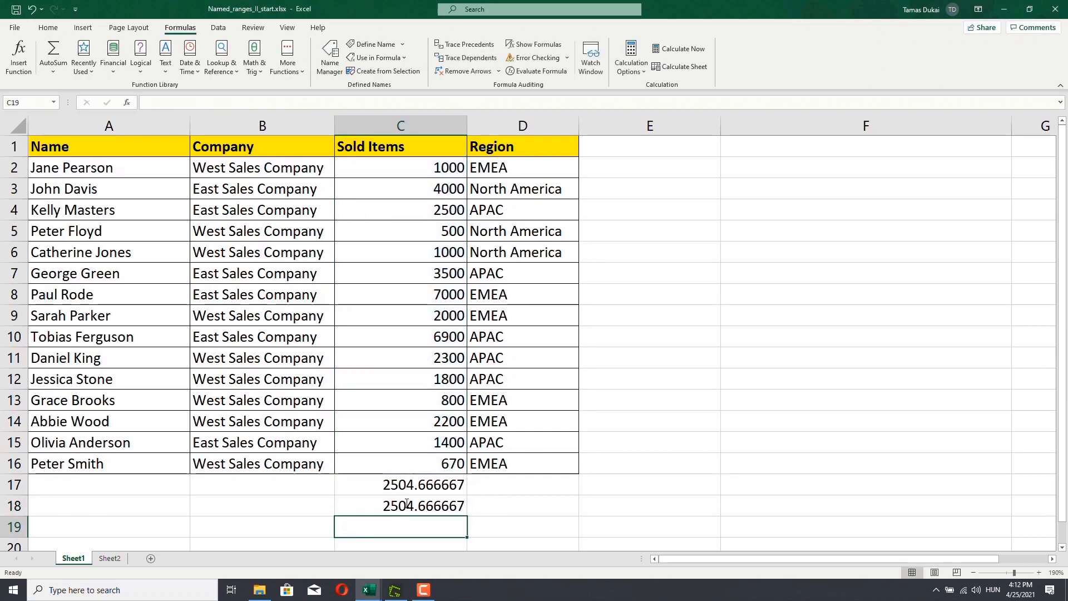
left_click(109, 558)
double_click(109, 182)
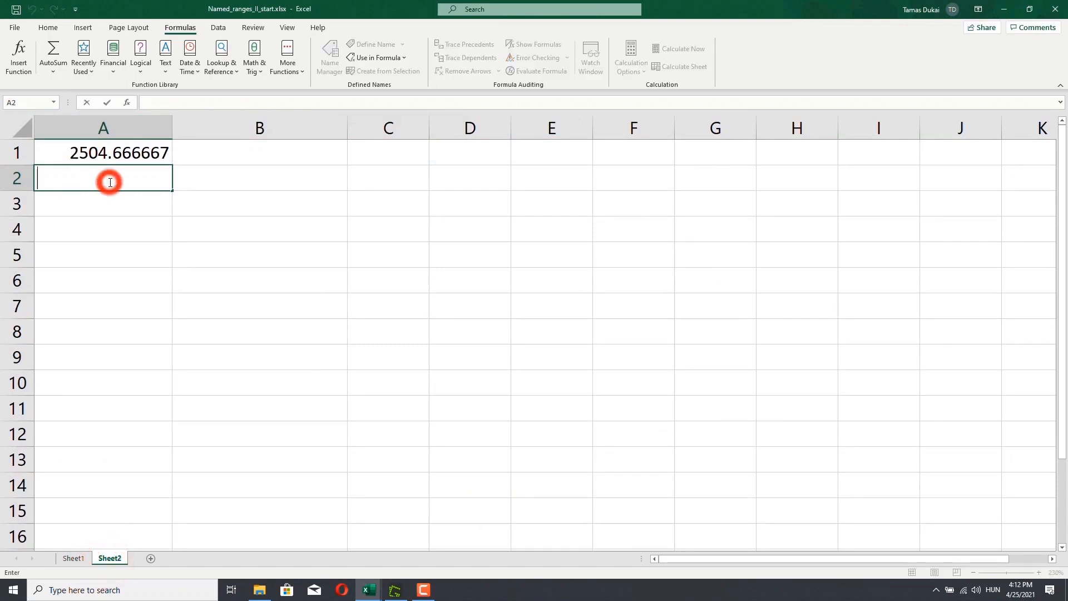
type("=aver")
key("Tab")
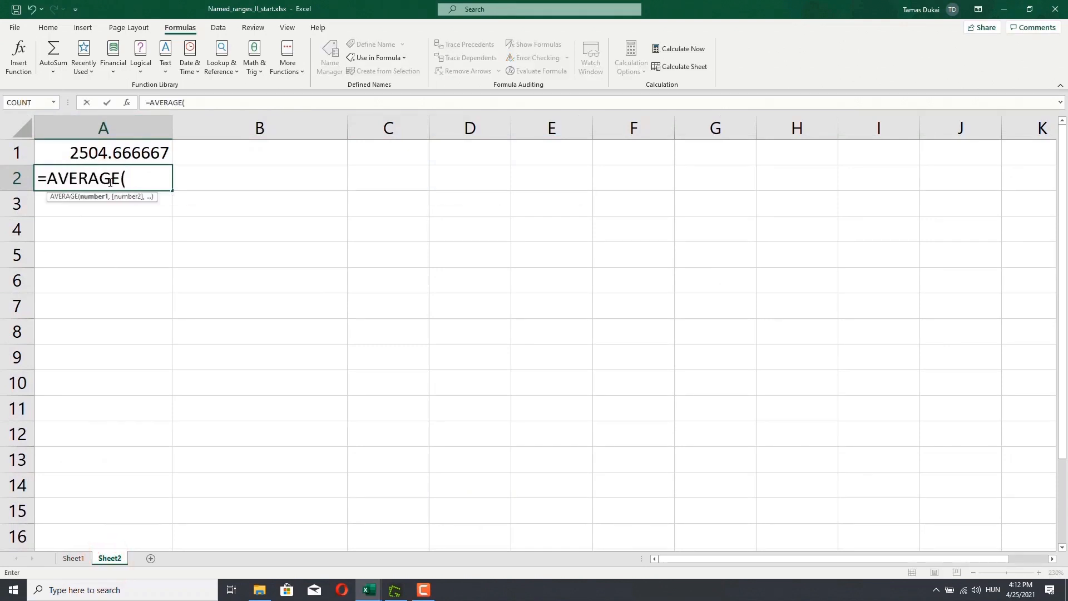
type("sikd")
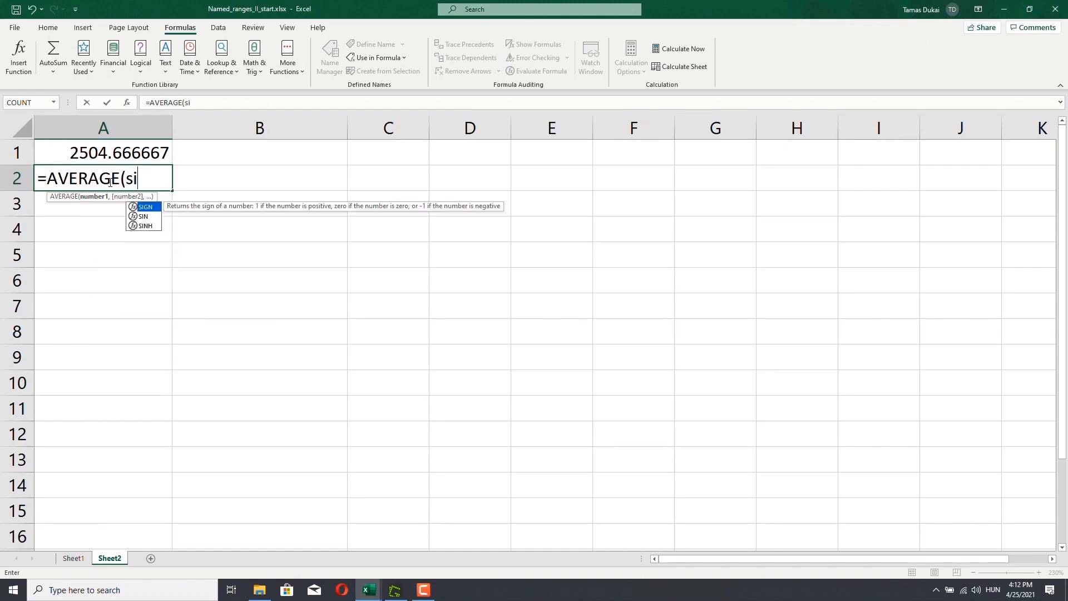
key("BackSpace")
key("BackSpace")
key("BackSpace")
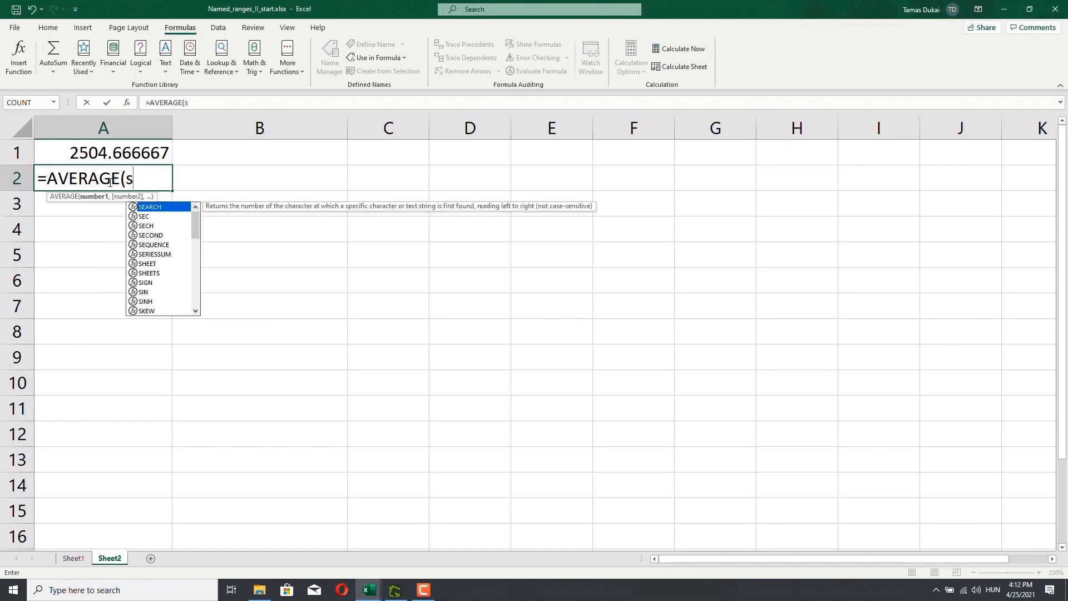
type("old")
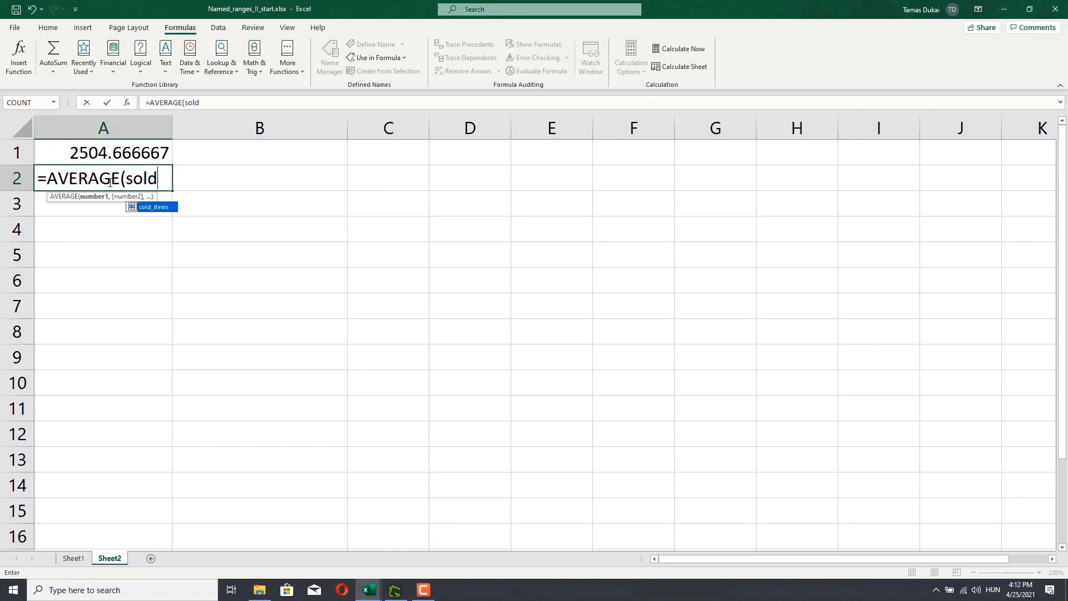
key("Escape")
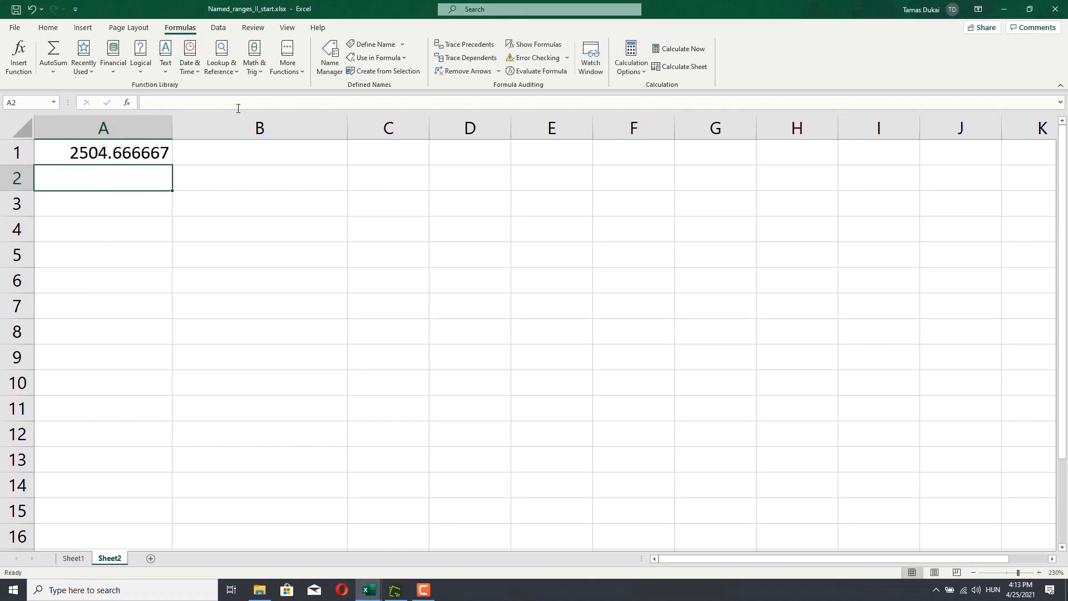
- On Sheet2, enter =AVERAGE(sold_items_2) in cell A2 and reselect that cell to check its formula
type("=average")
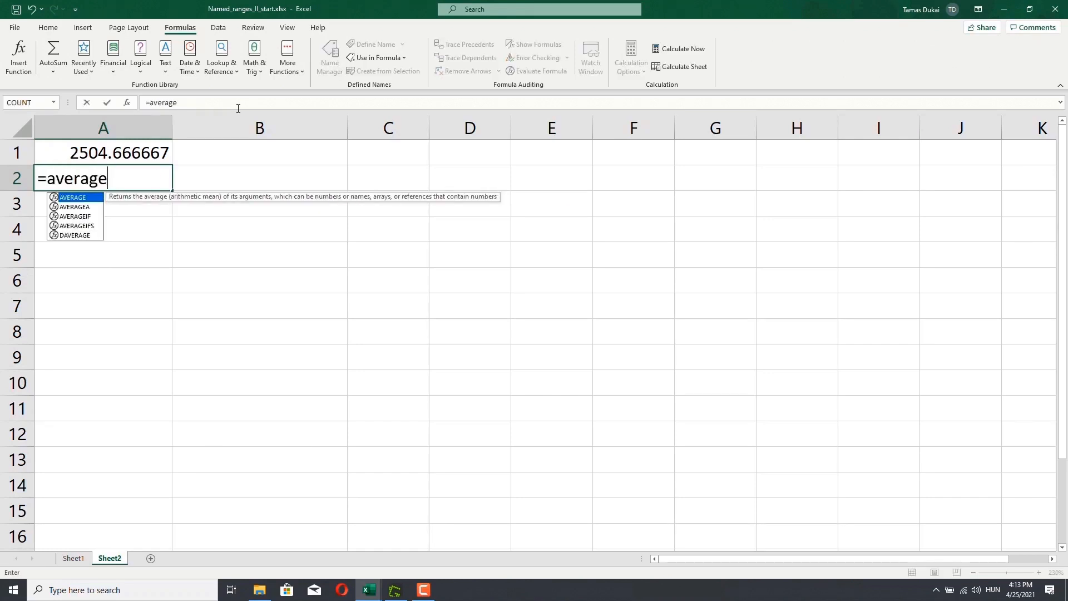
key("Tab")
type("sod")
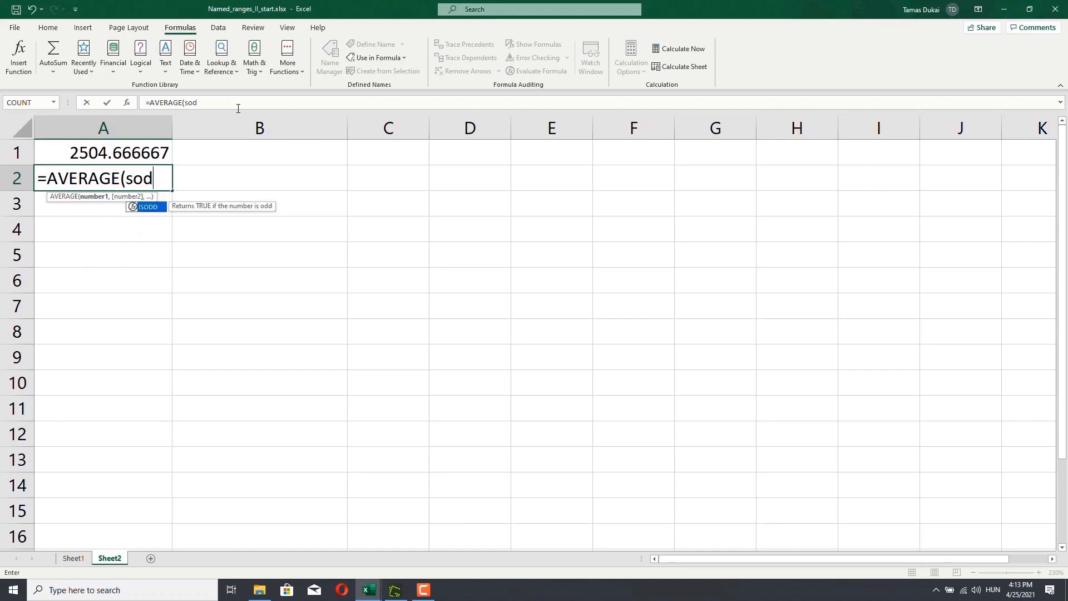
key("BackSpace")
type("ld")
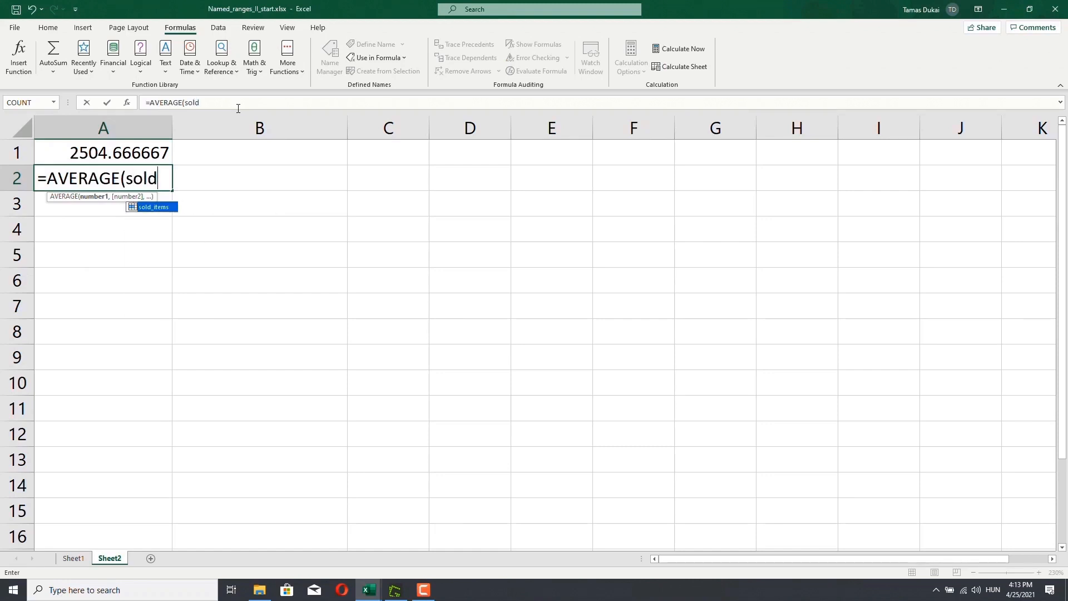
type("_items_2")
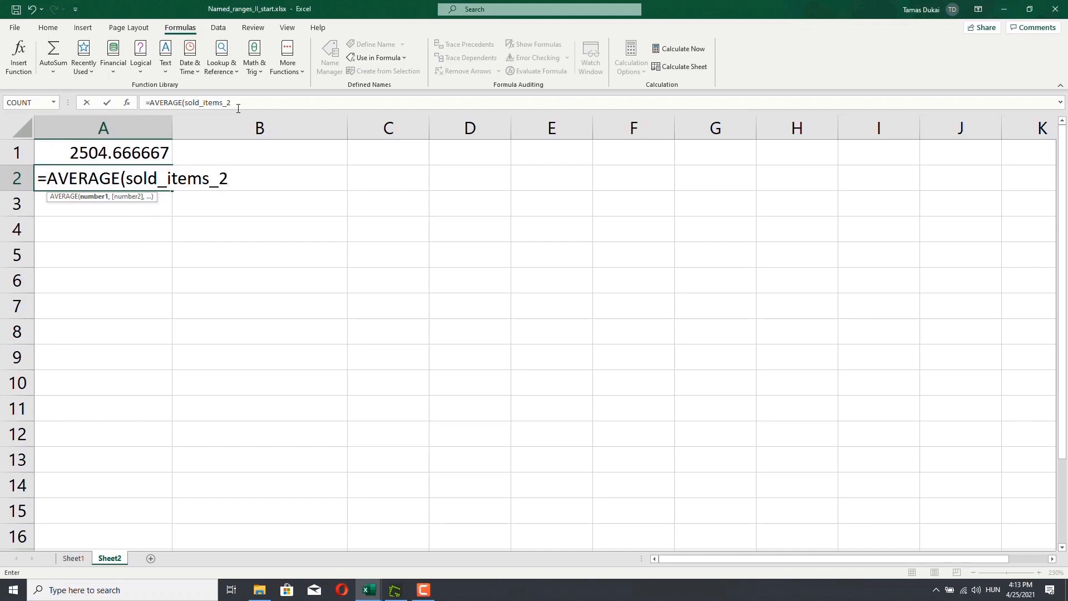
type(")")
key("Return")
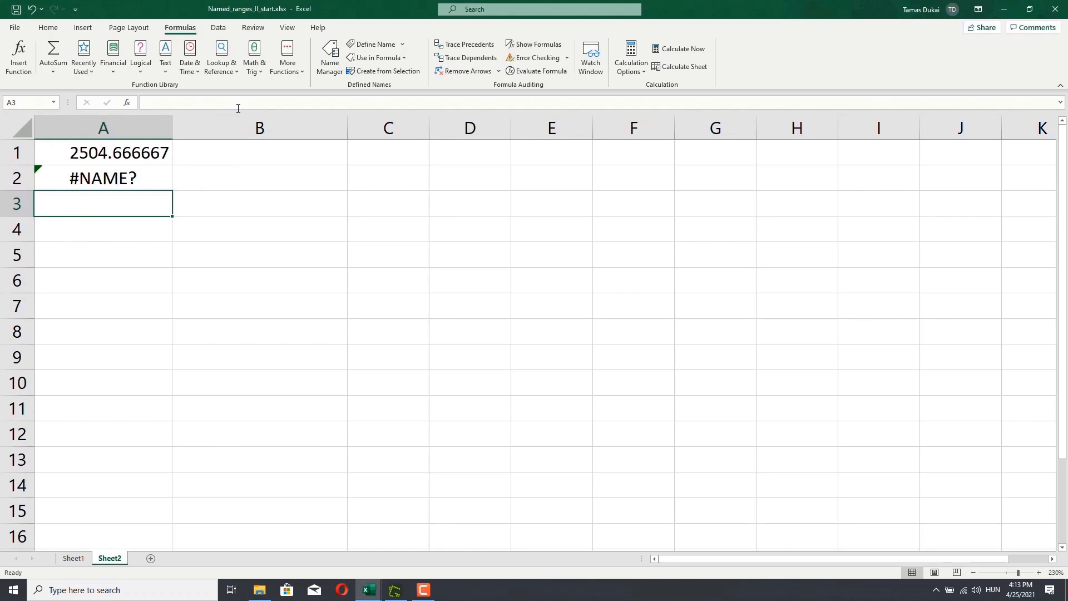
left_click(150, 184)
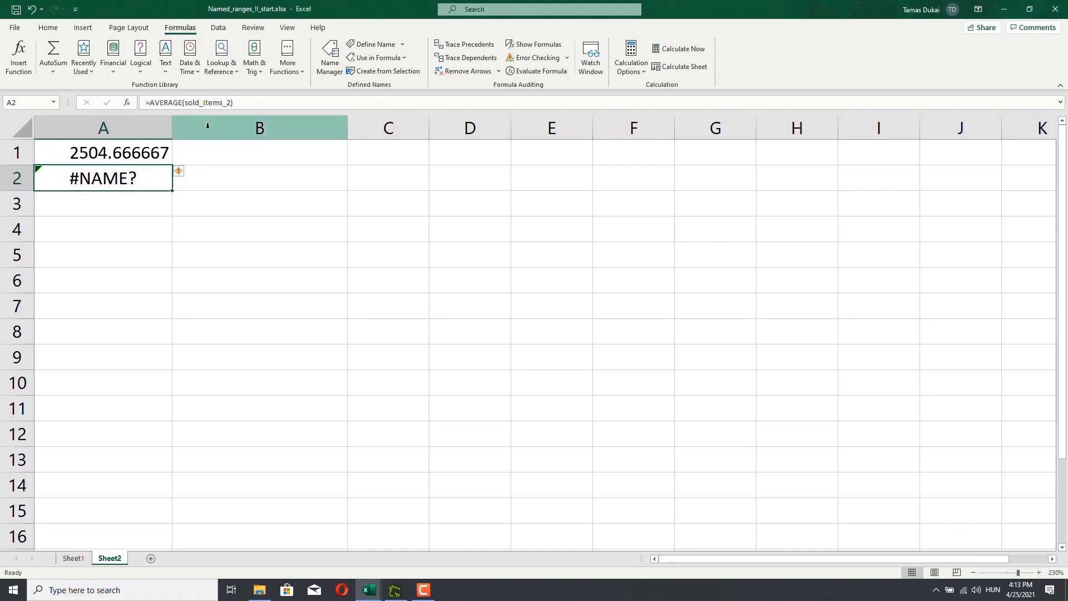
- Return to Sheet1 and define the name OurTable for the data range A2:D16
left_click(75, 558)
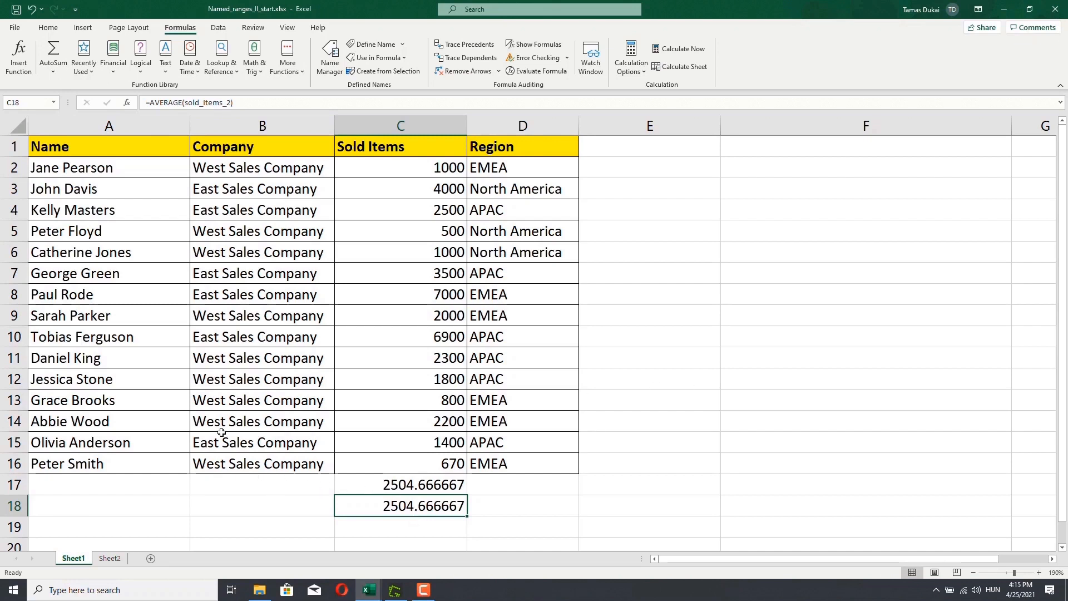
left_click(105, 168)
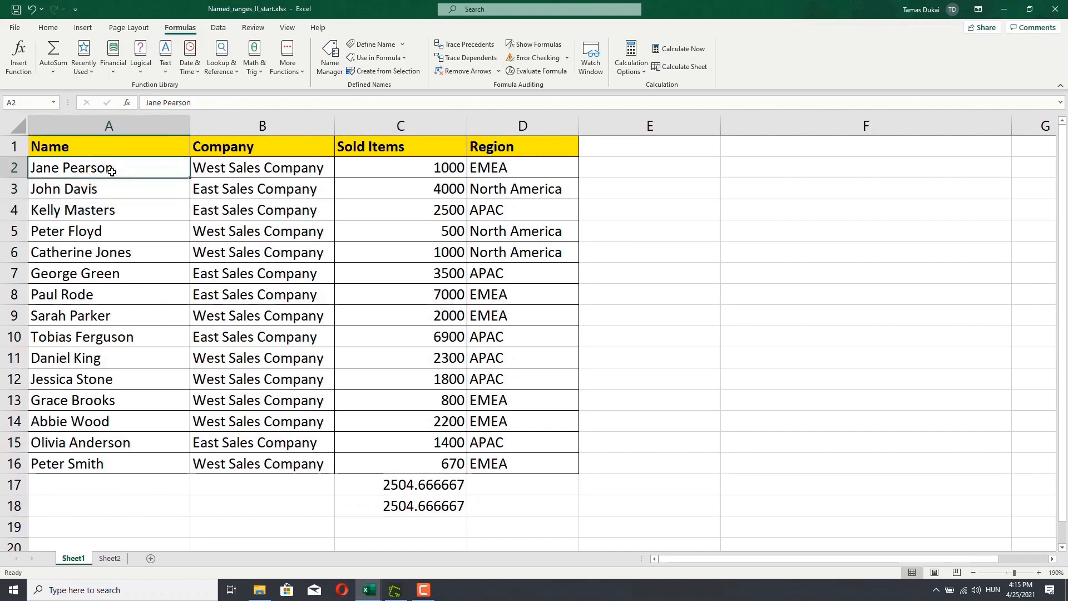
left_click_drag(111, 170, 528, 461)
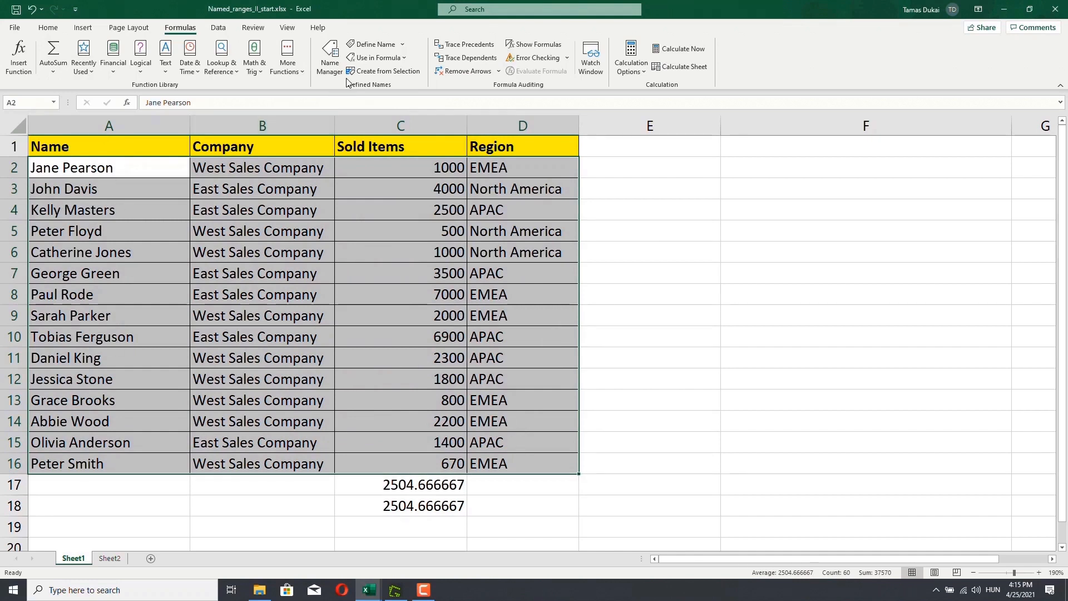
left_click(376, 44)
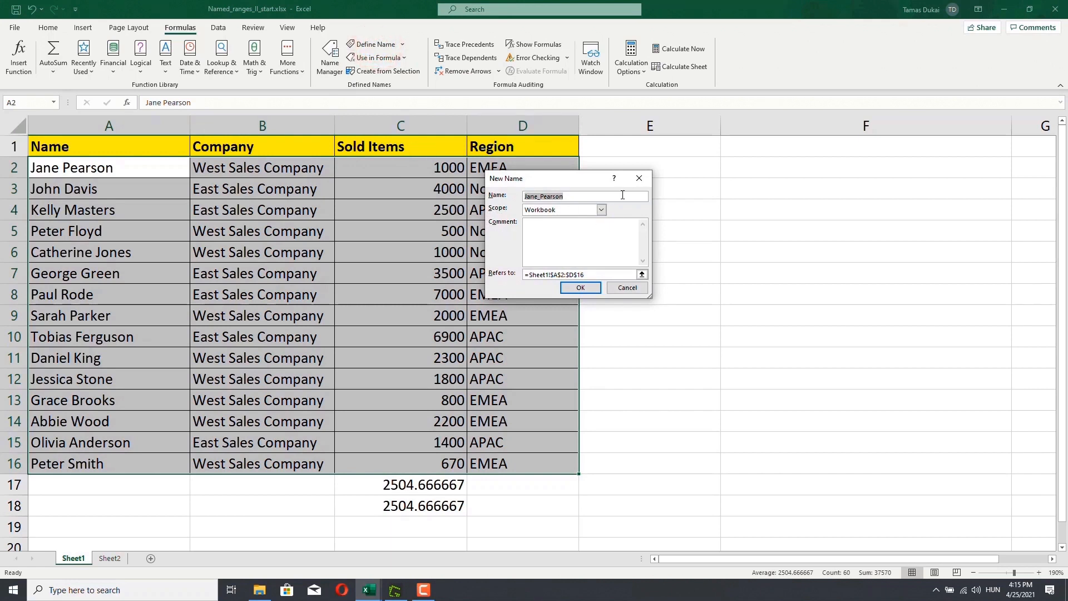
key("BackSpace")
key("BackSpace")
key("BackSpace")
key("BackSpace")
key("BackSpace")
key("BackSpace")
left_click(581, 288)
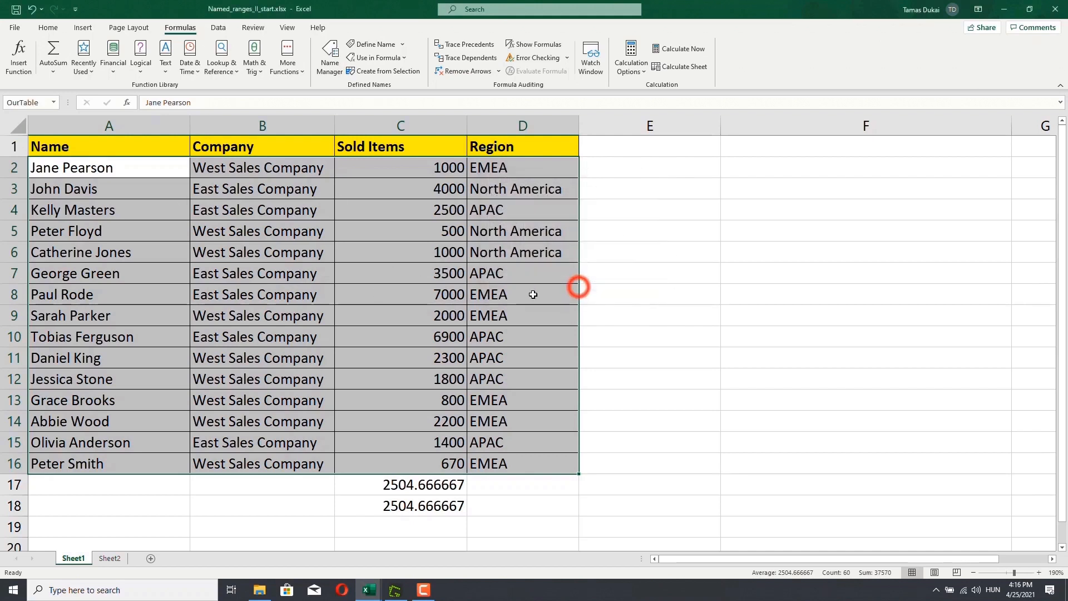
- Open the Name Manager, filter its list by Defined Names and by Table Names, select OurTable, and close it
left_click(430, 209)
left_click(330, 58)
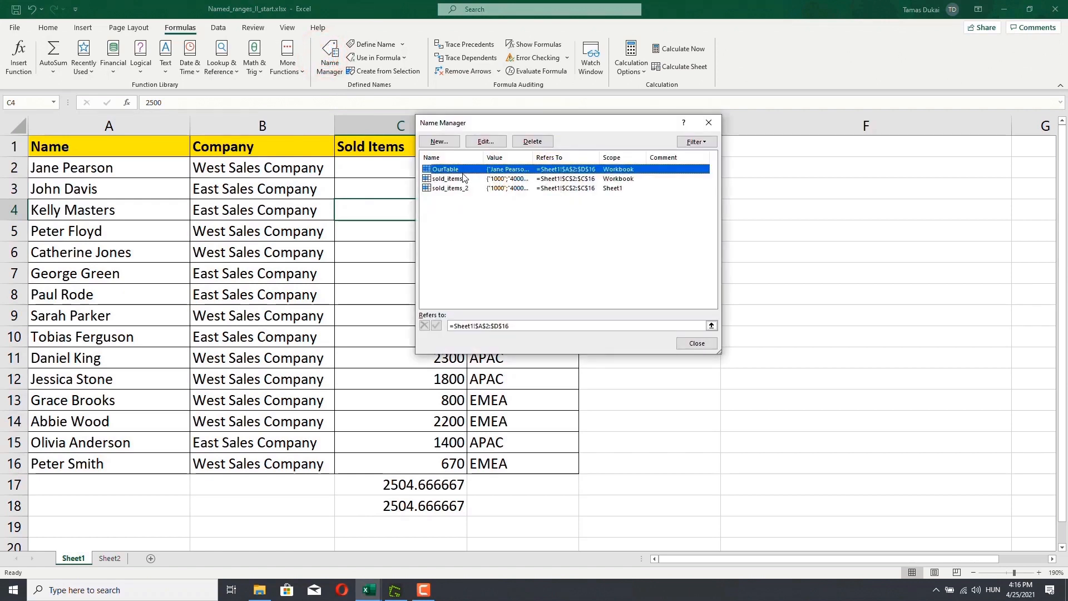
left_click(695, 142)
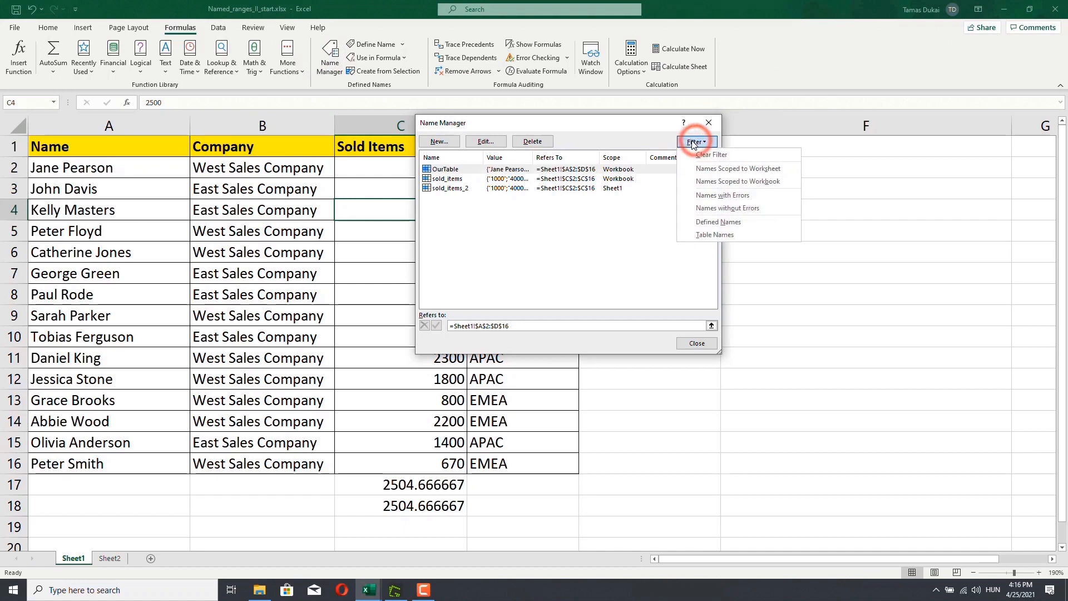
left_click(715, 223)
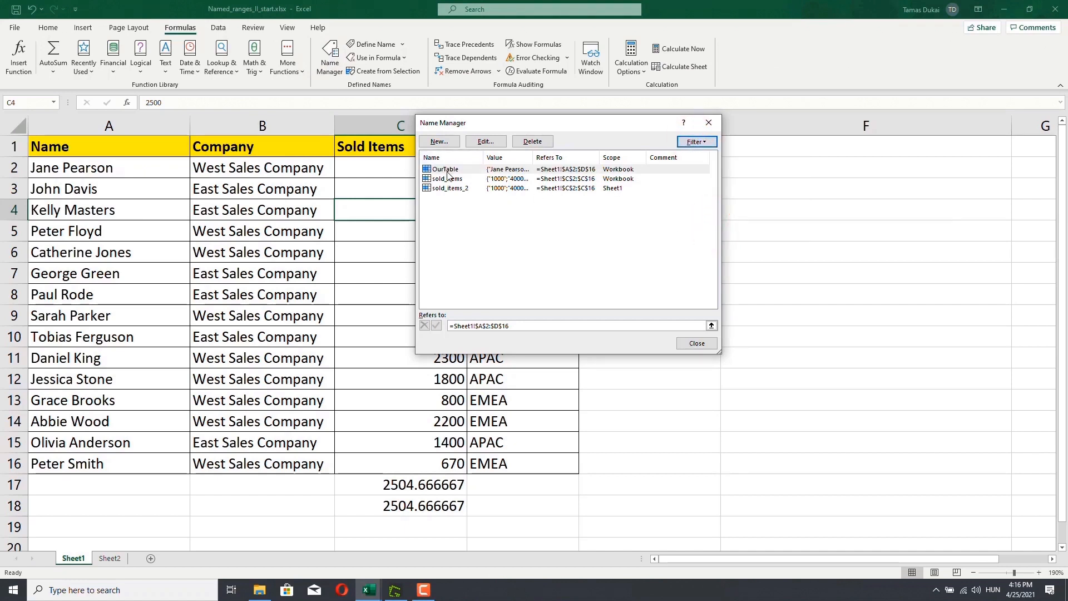
left_click(700, 145)
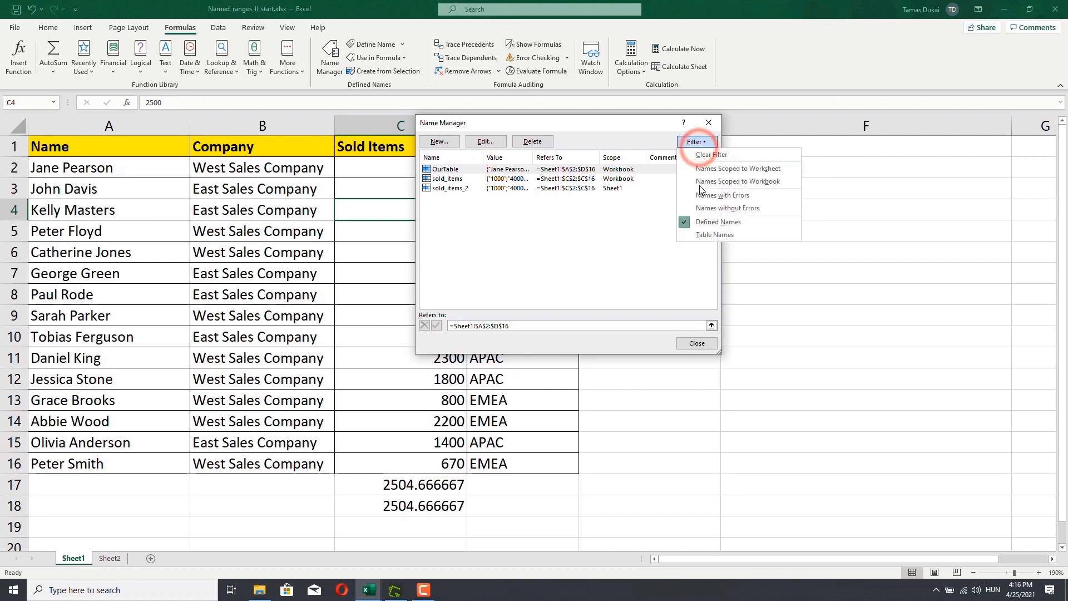
left_click(713, 239)
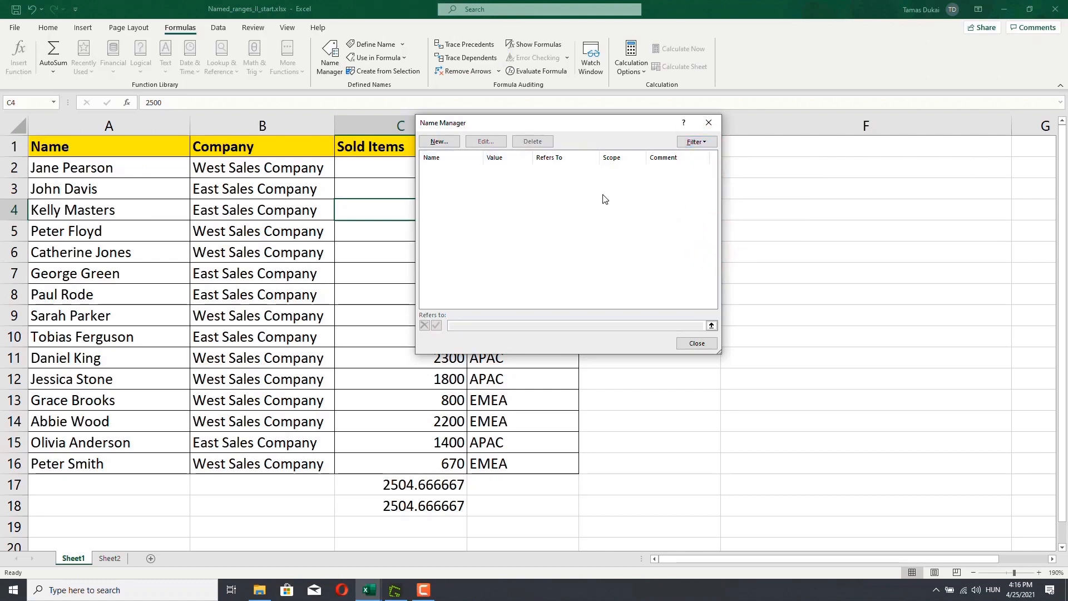
left_click(696, 143)
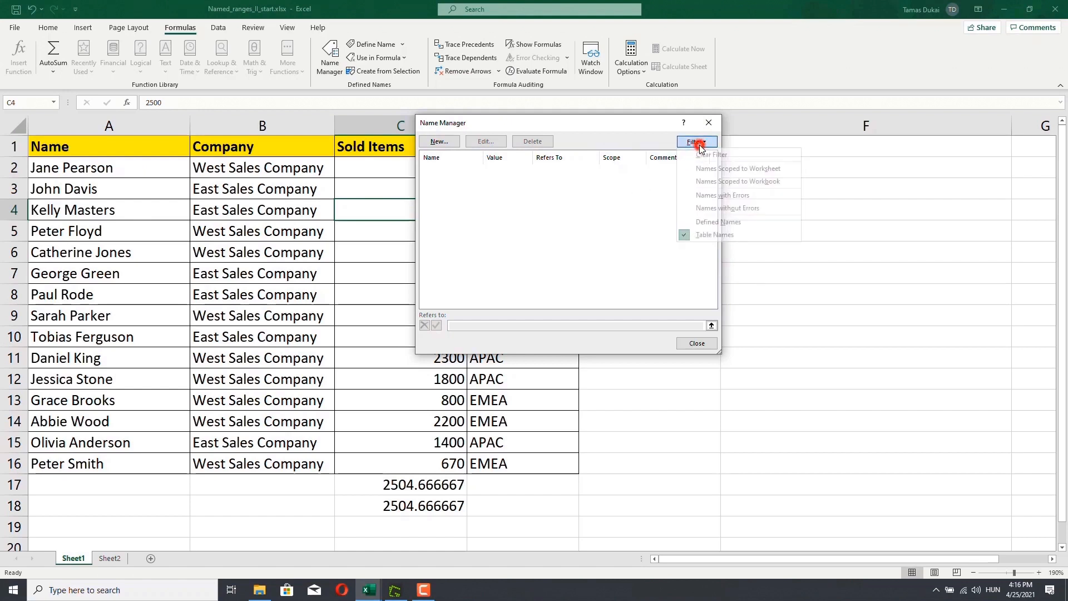
left_click(709, 223)
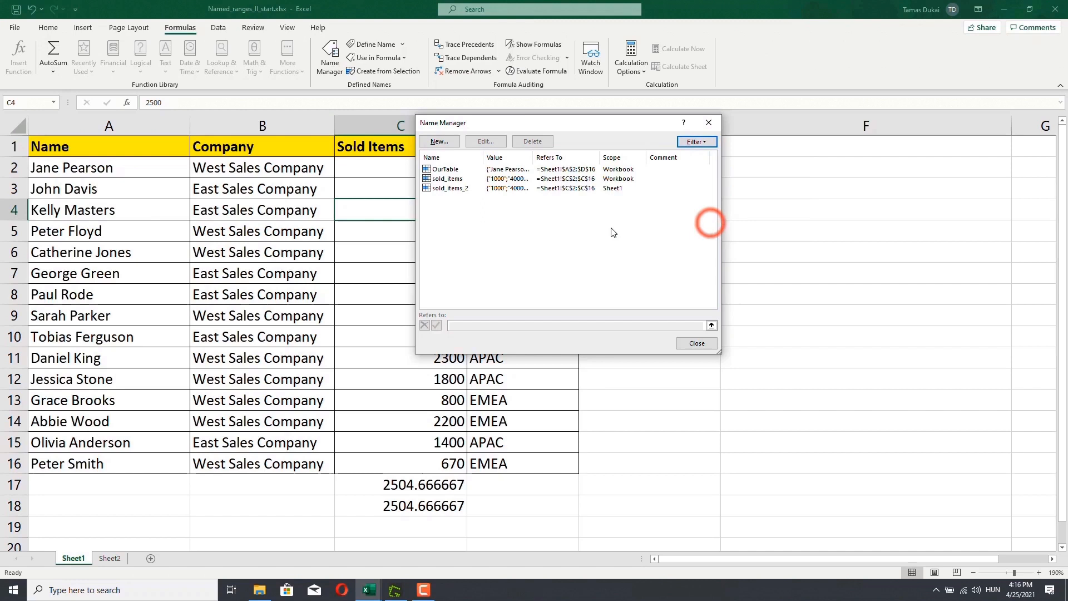
left_click(455, 173)
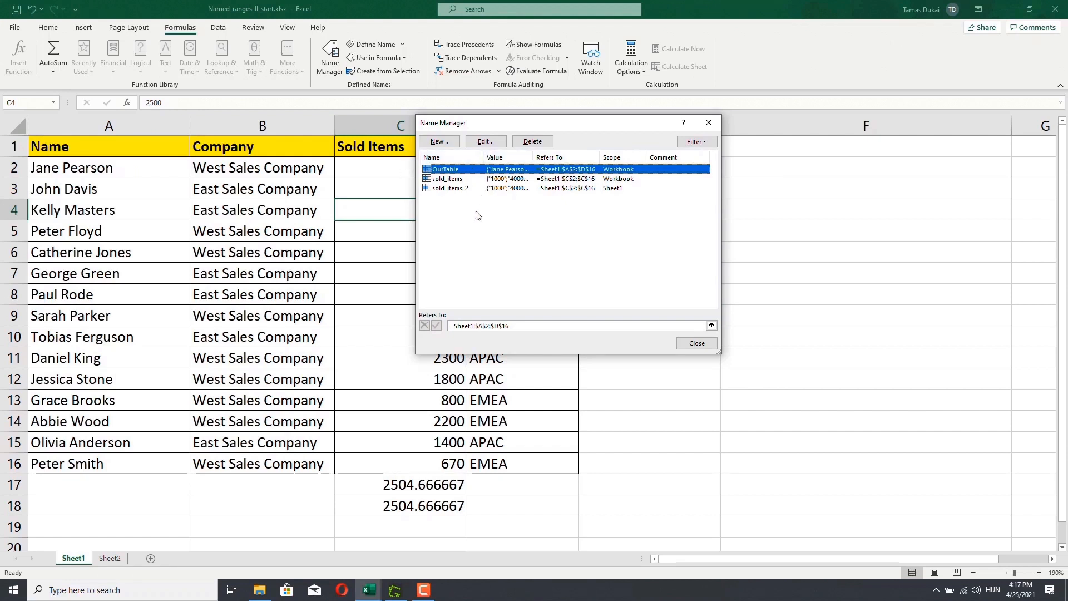
left_click(716, 125)
- Delete the AVERAGE formulas in cells C17 and C18 on Sheet1
left_click(443, 485)
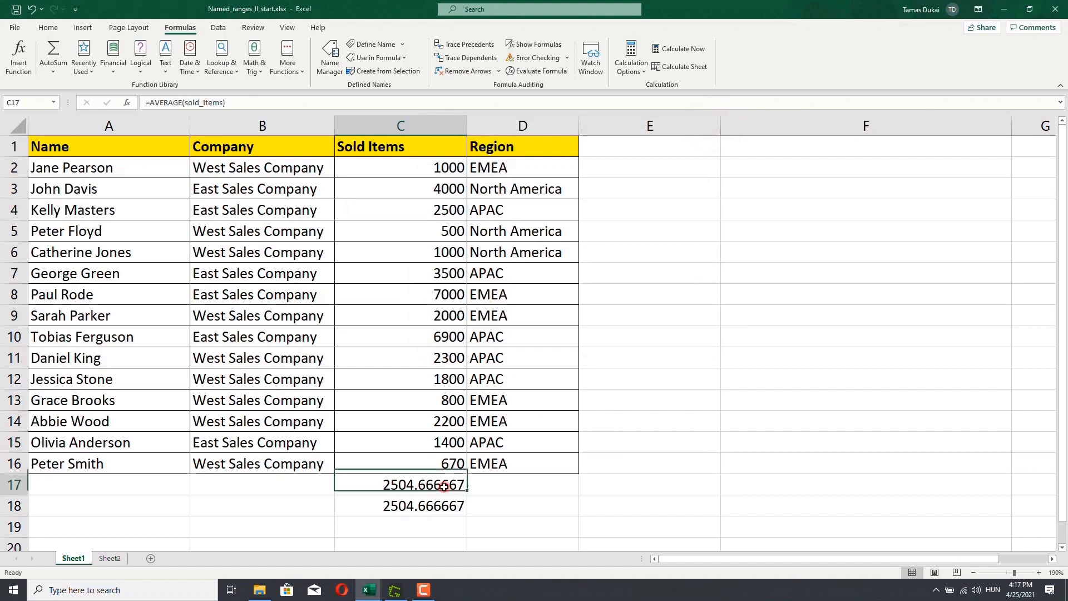
key("Delete")
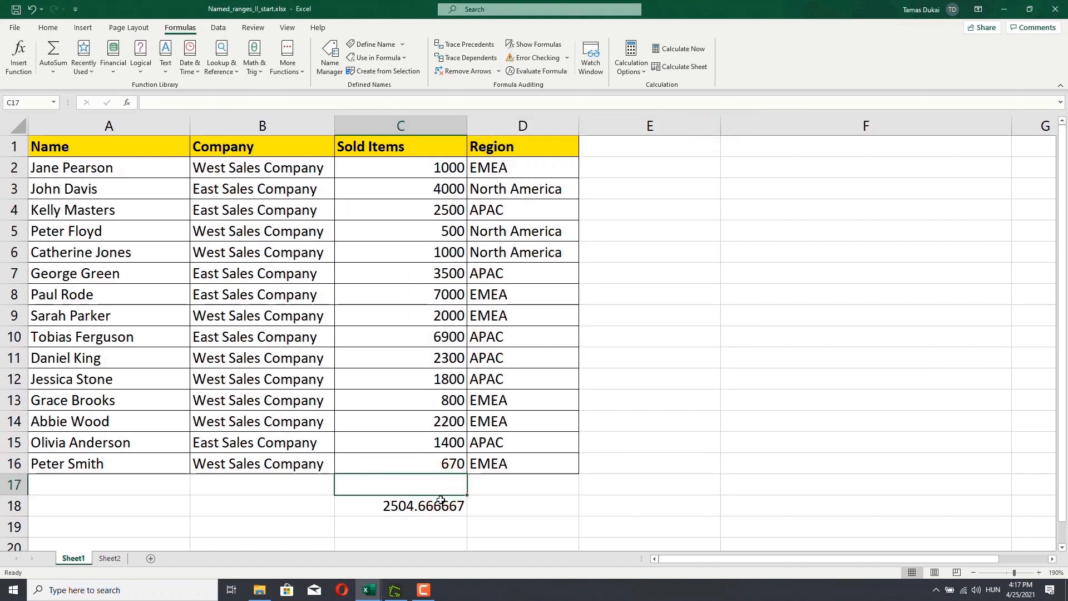
left_click(440, 505)
key("Delete")
left_click(619, 337)
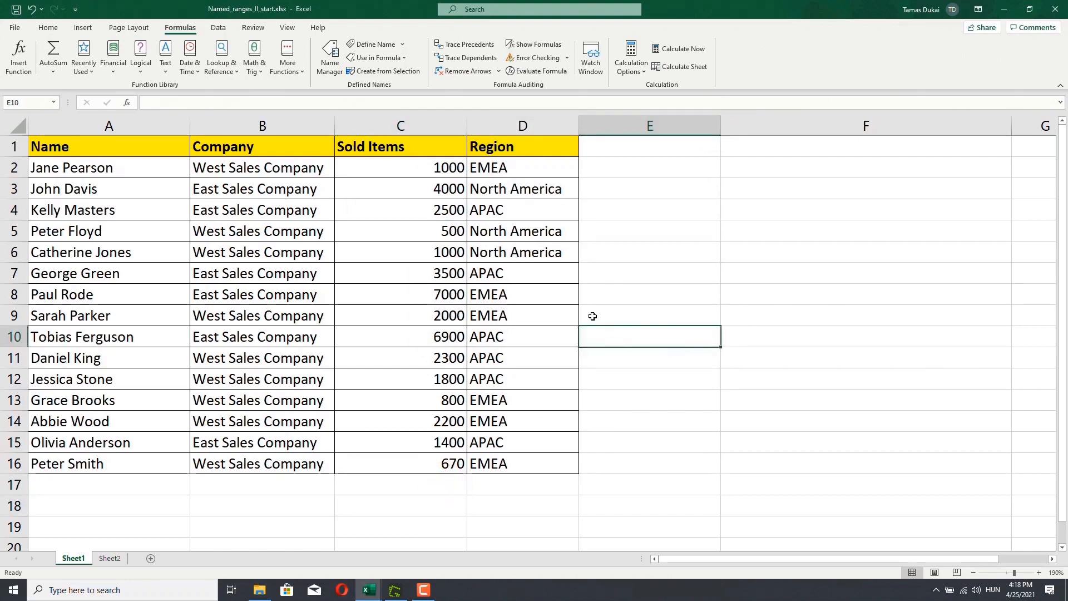
- Enter =SUM(OurTable) in cell E2 using the OurTable named range
left_click(401, 168)
left_click_drag(398, 212, 418, 460)
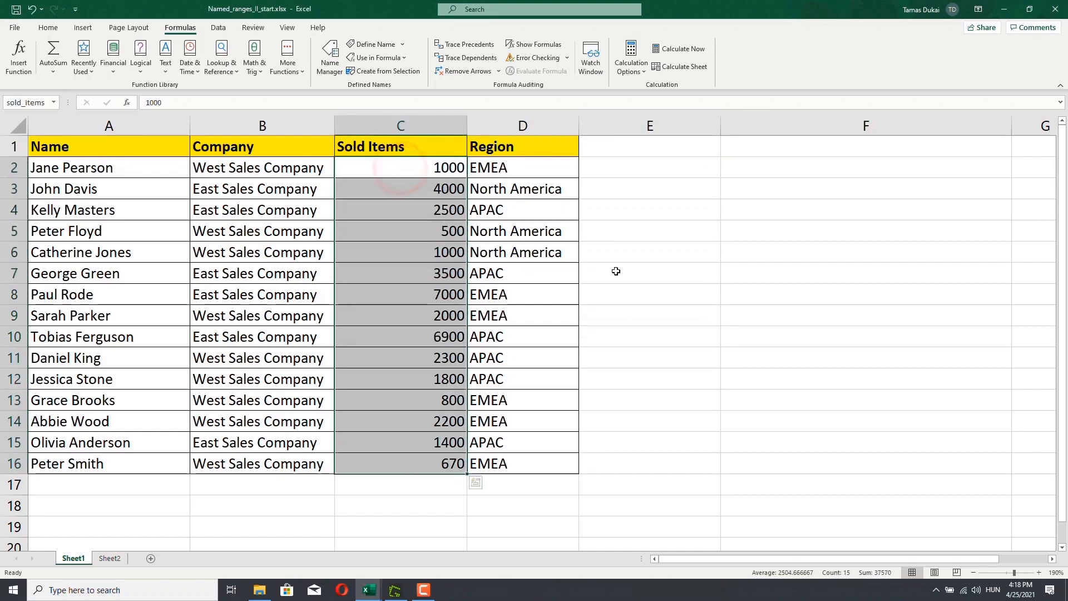
left_click(615, 171)
type("=")
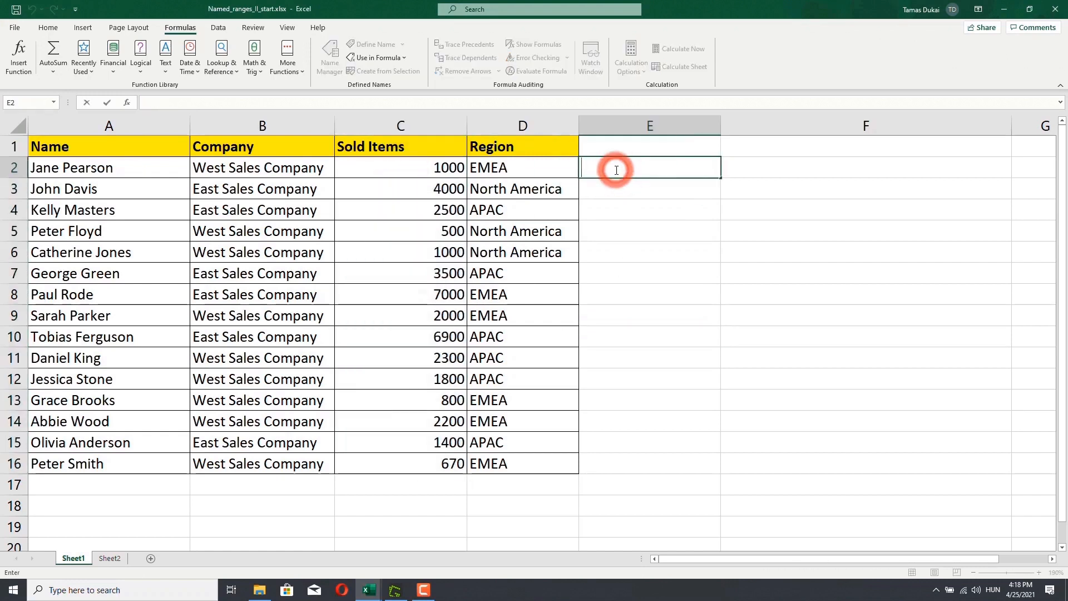
type("su")
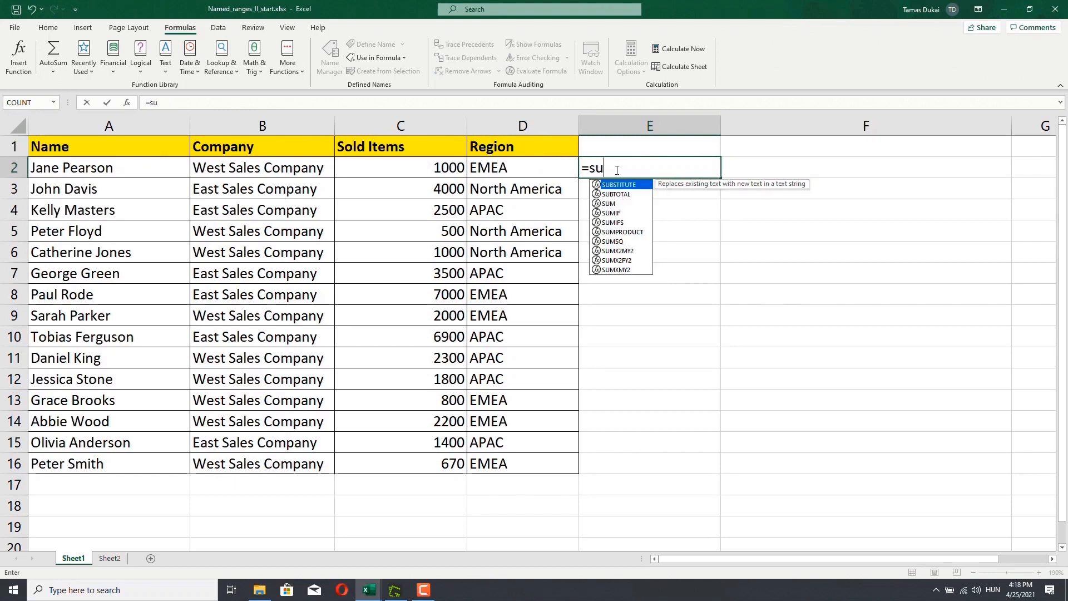
type("m")
key("Tab")
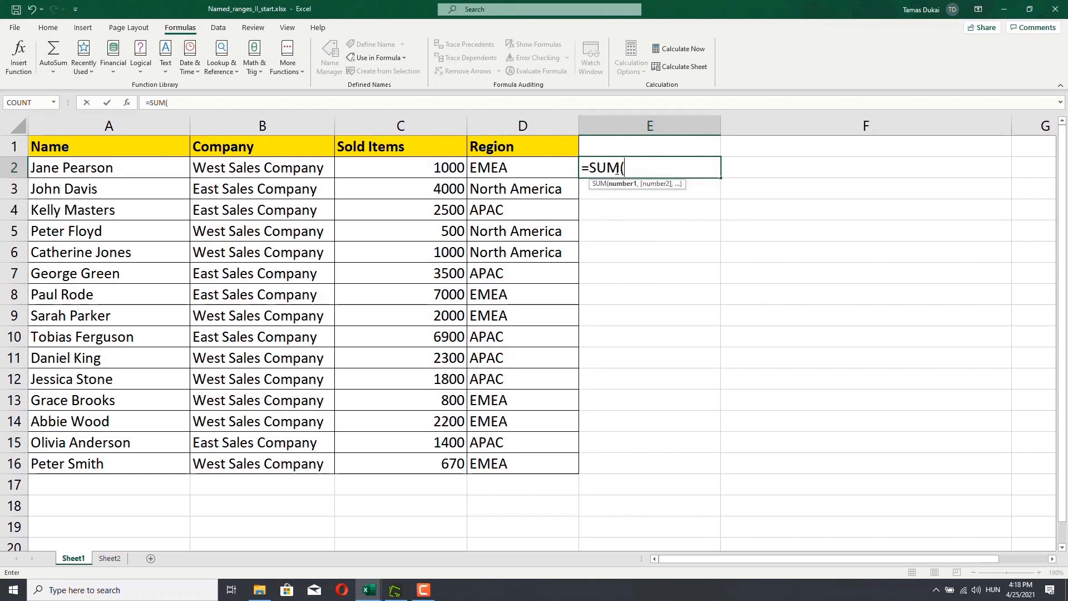
type("ou")
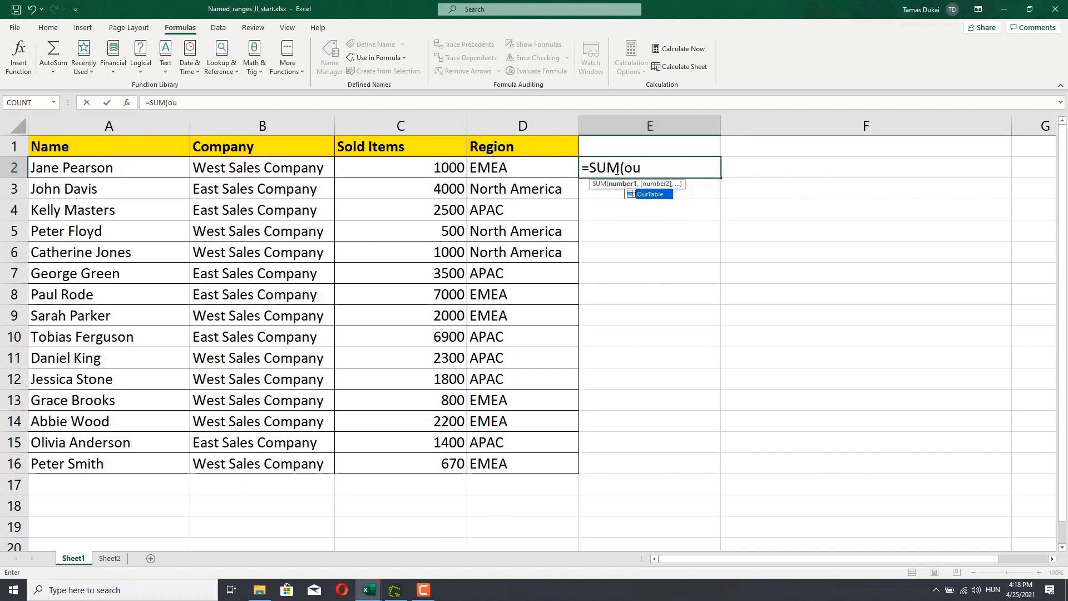
key("Tab")
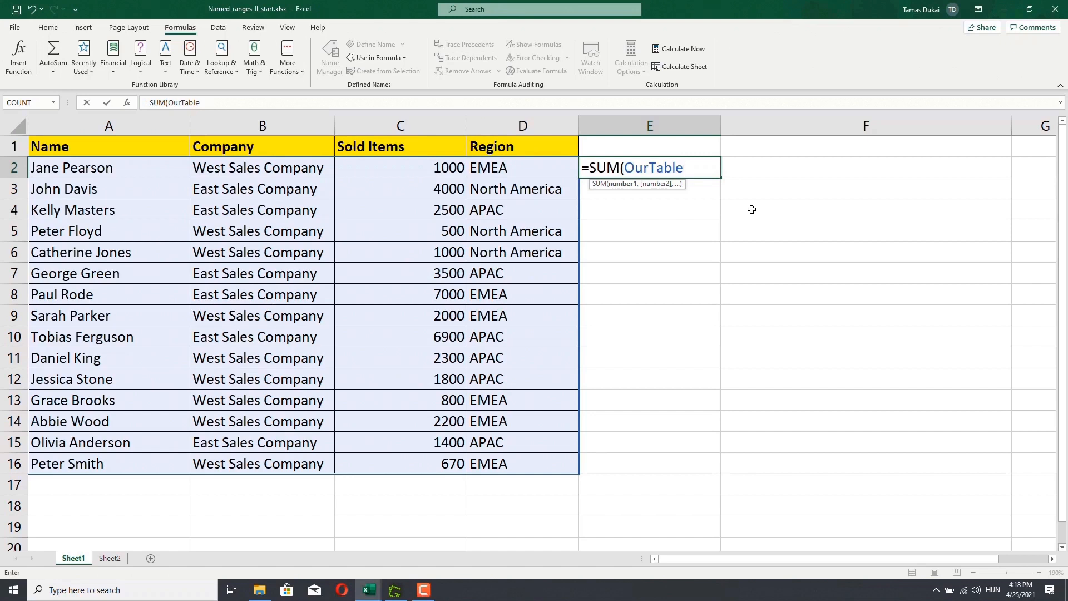
type(")")
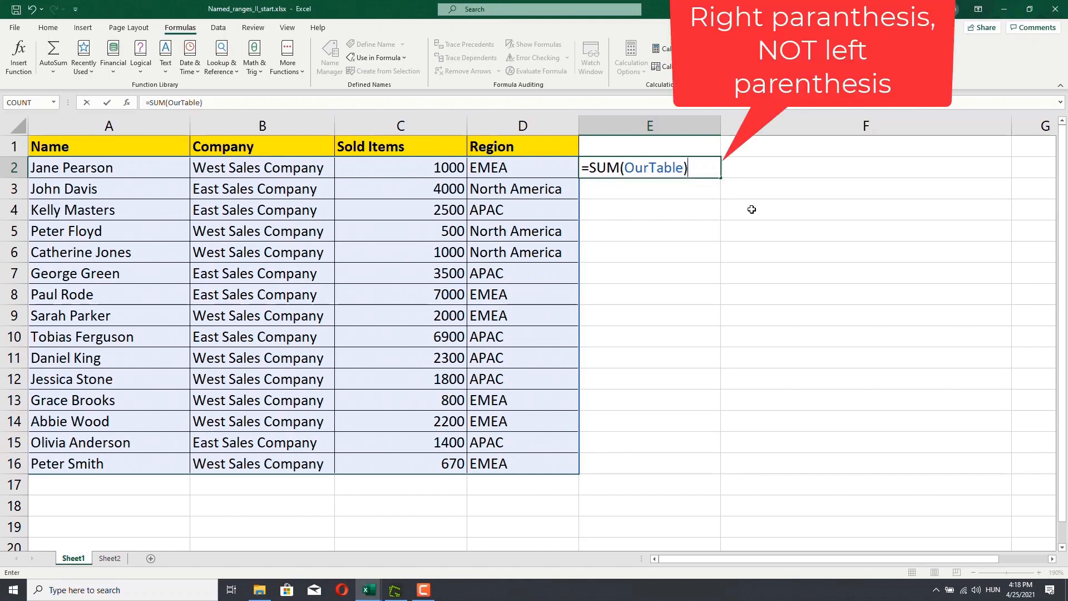
key("Return")
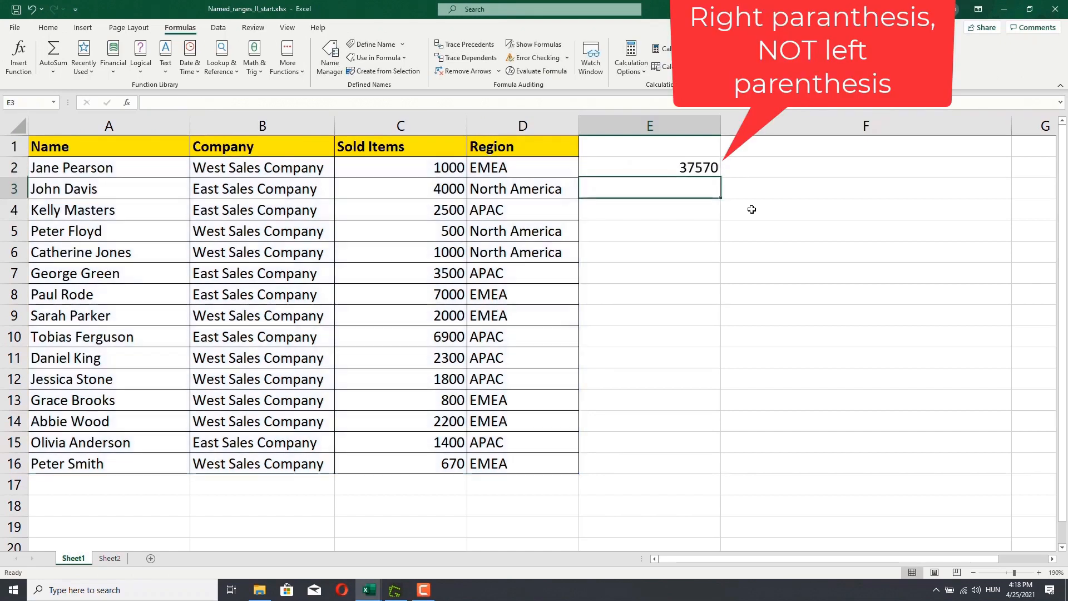
left_click(658, 167)
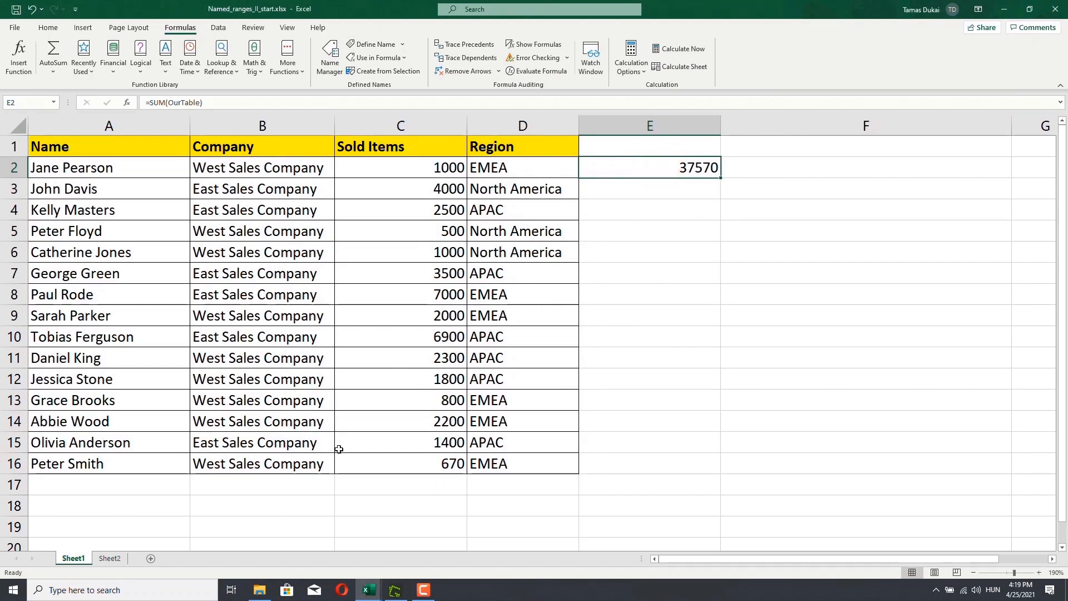
- Enter =SUM(sold_items) in cell C17 by selecting the Sold Items values C2:C16 as the argument
double_click(378, 486)
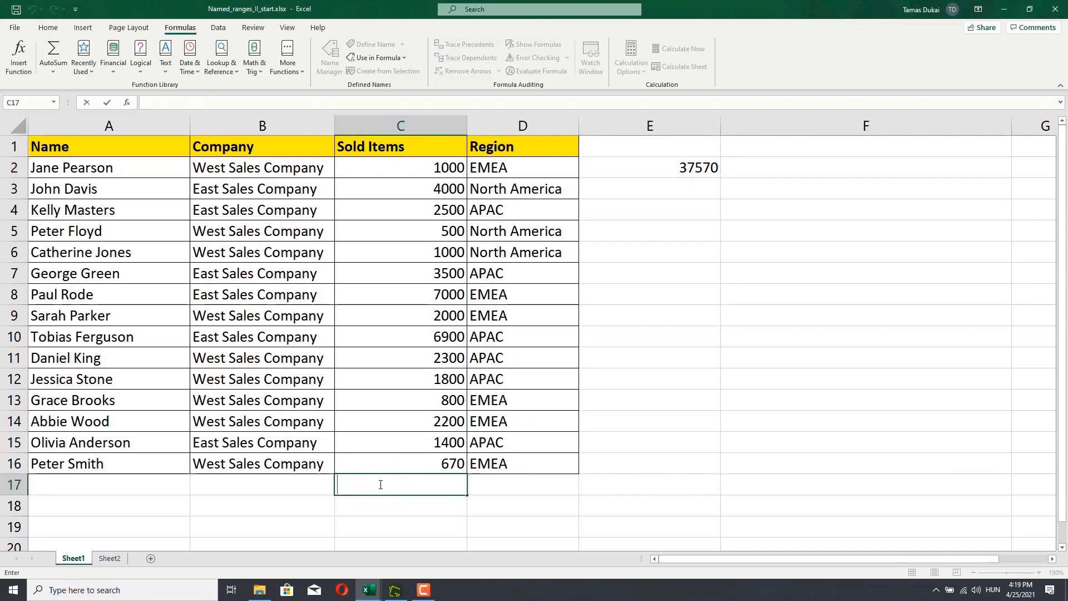
type("=sum")
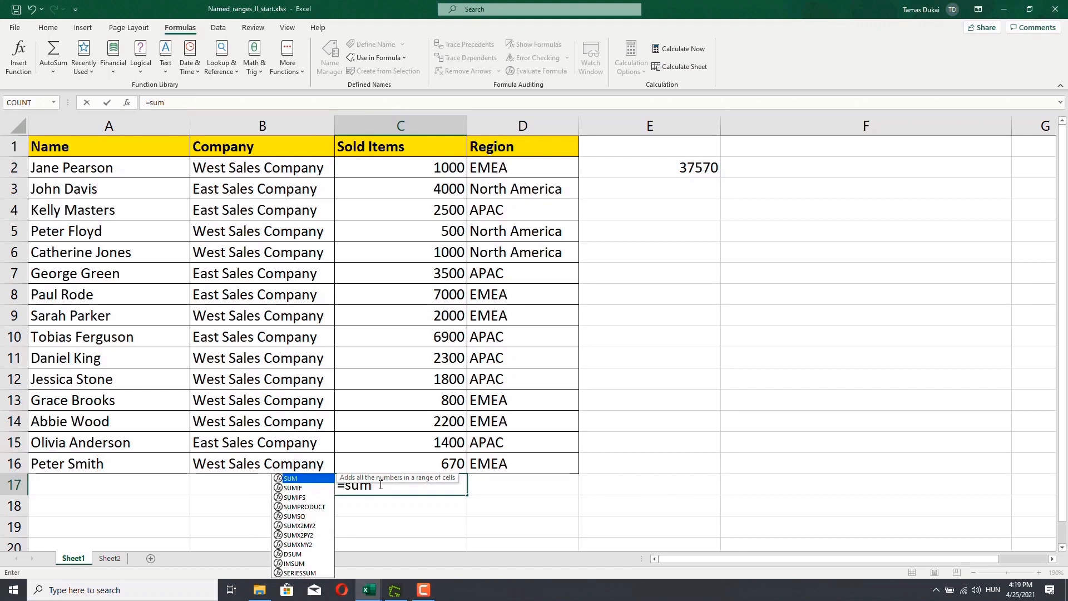
key("Tab")
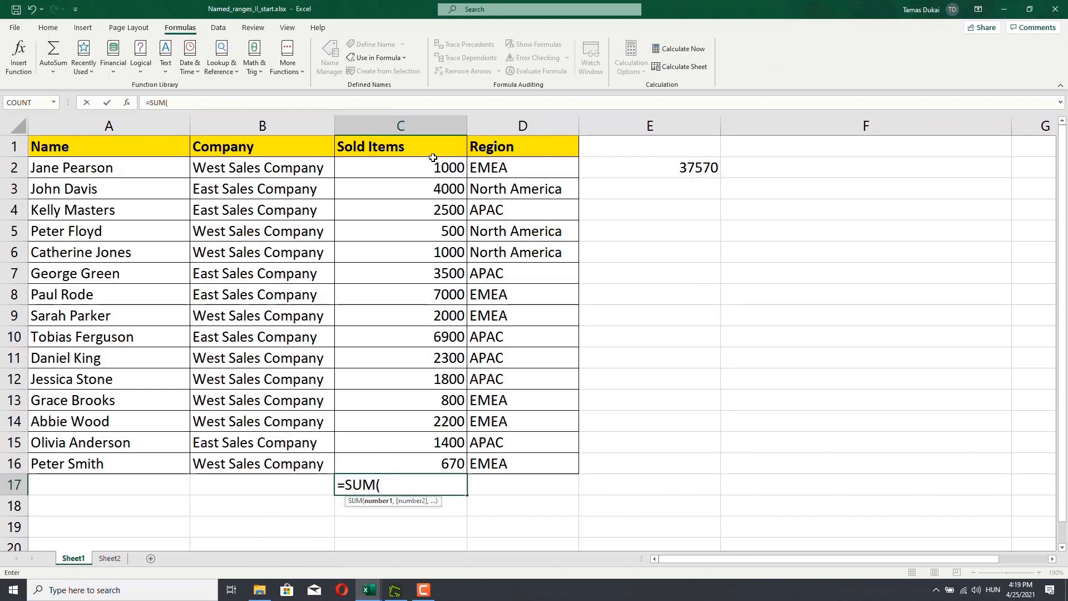
left_click_drag(427, 169, 432, 368)
left_click_drag(428, 456, 427, 462)
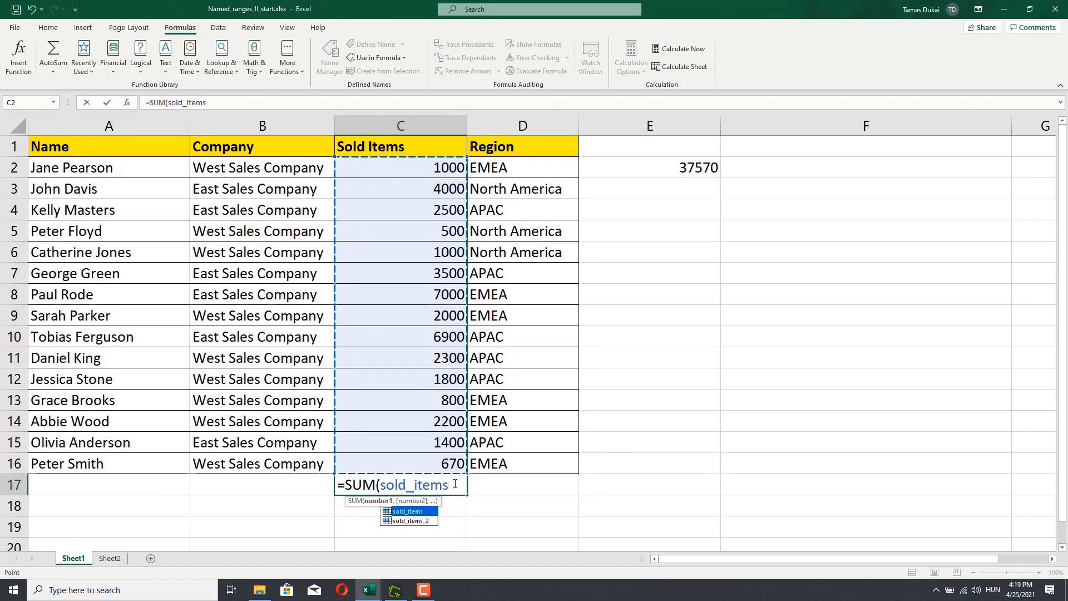
type(")")
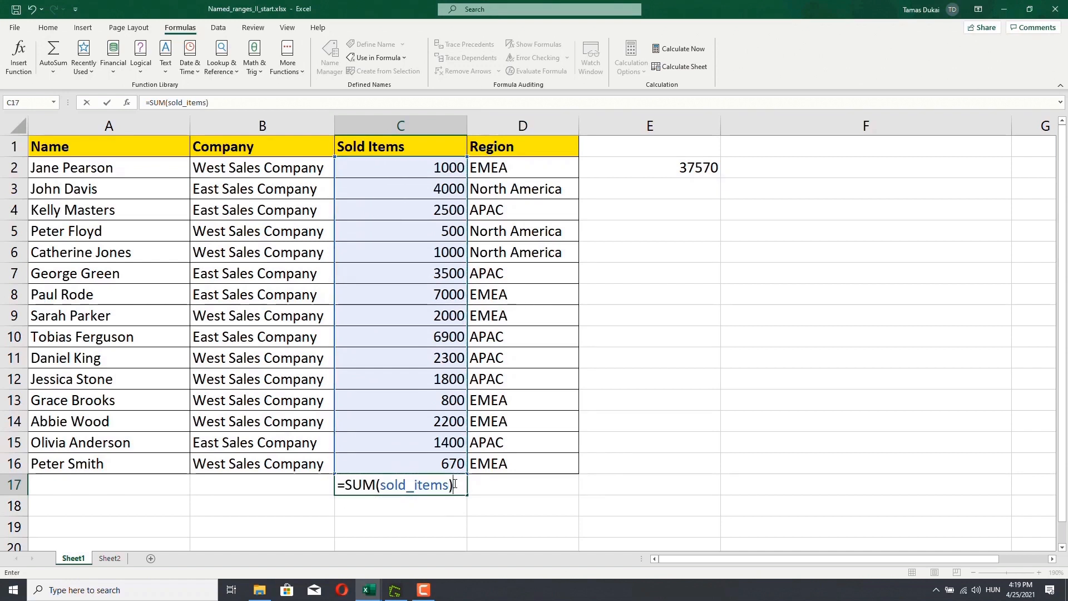
key("Return")
left_click(439, 485)
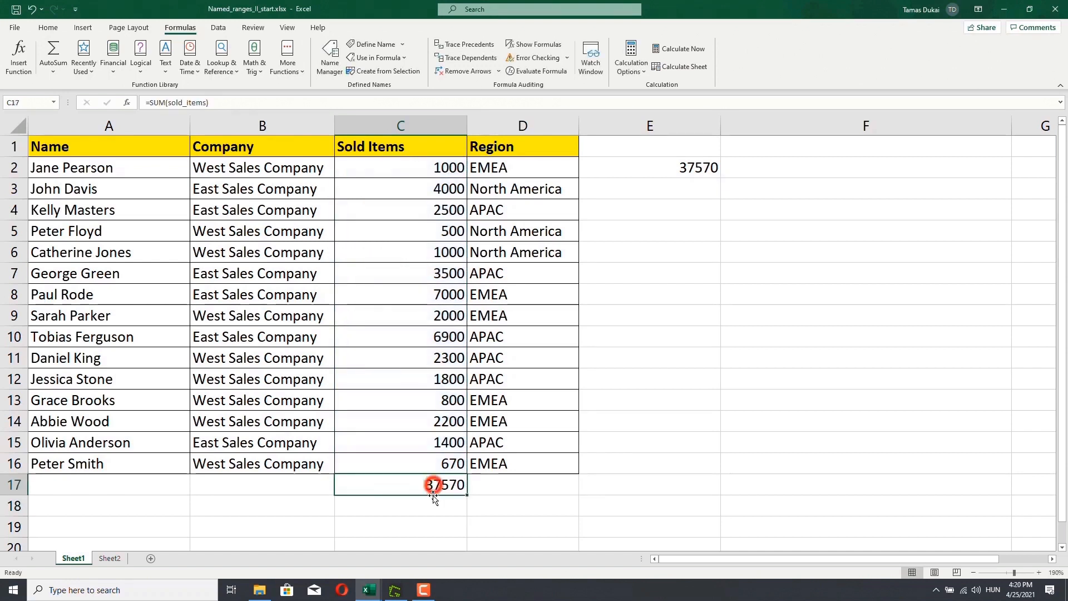
- Compare the SUM formulas in E2 and C17, then clear the formula from cell C17
left_click(658, 171)
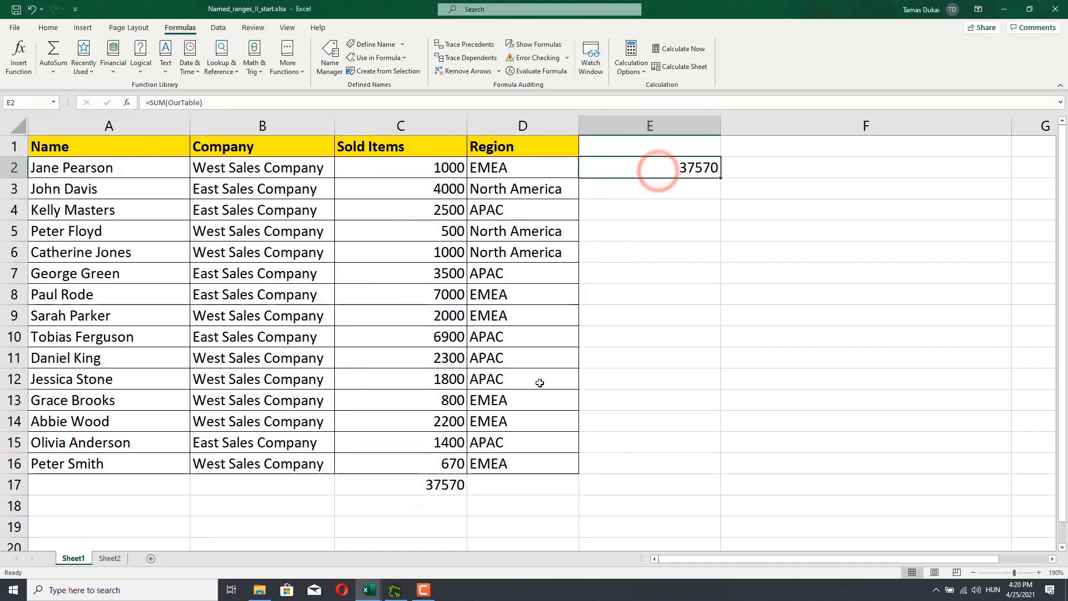
left_click(434, 484)
left_click(638, 168)
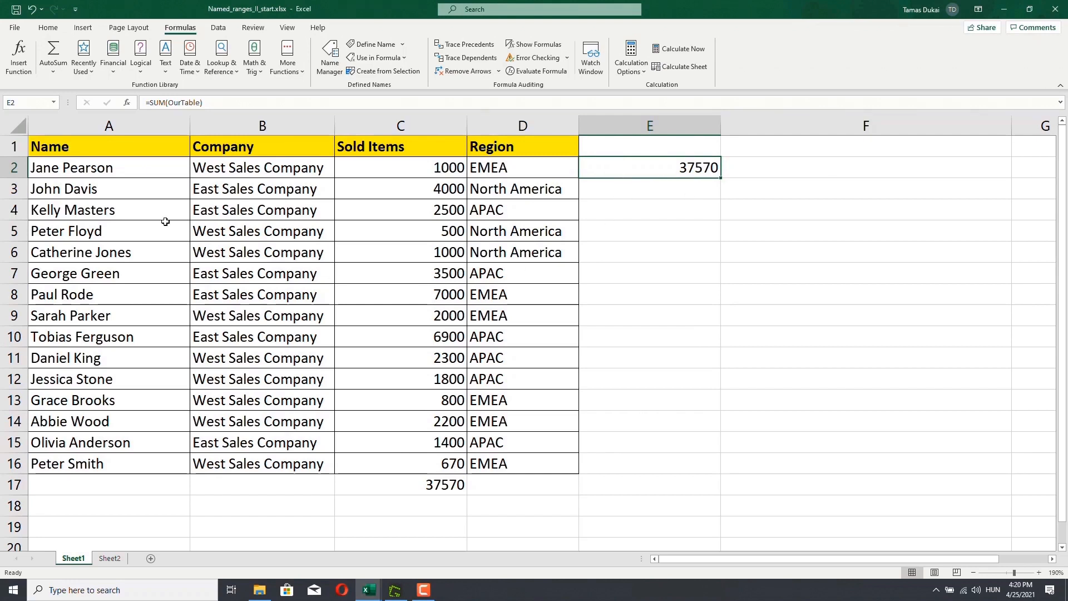
left_click_drag(115, 167, 253, 340)
left_click_drag(396, 170, 478, 274)
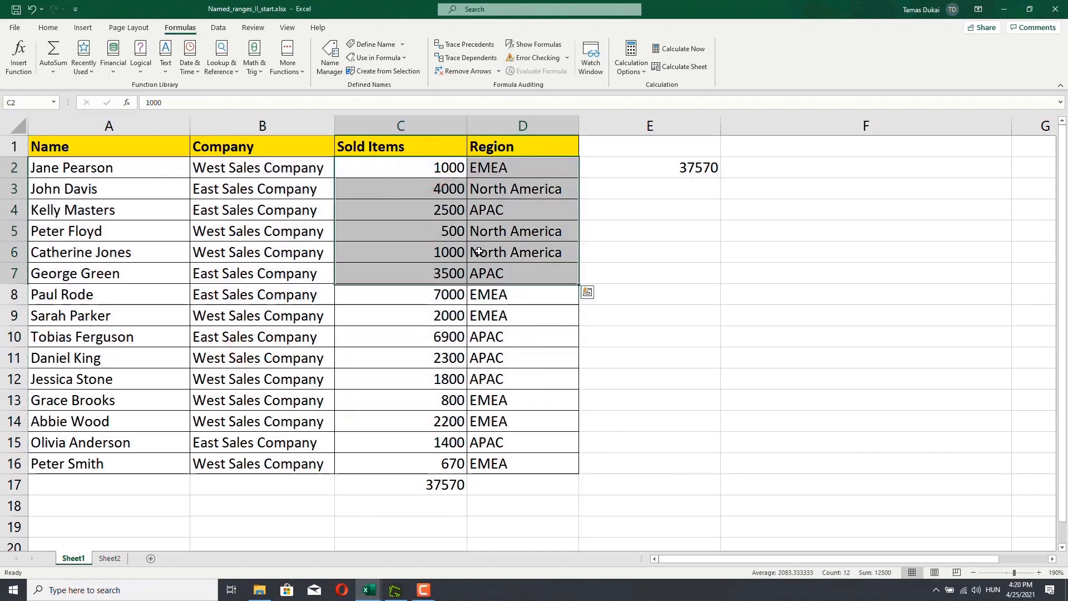
left_click(476, 246)
left_click(650, 167)
key("ctrl+c")
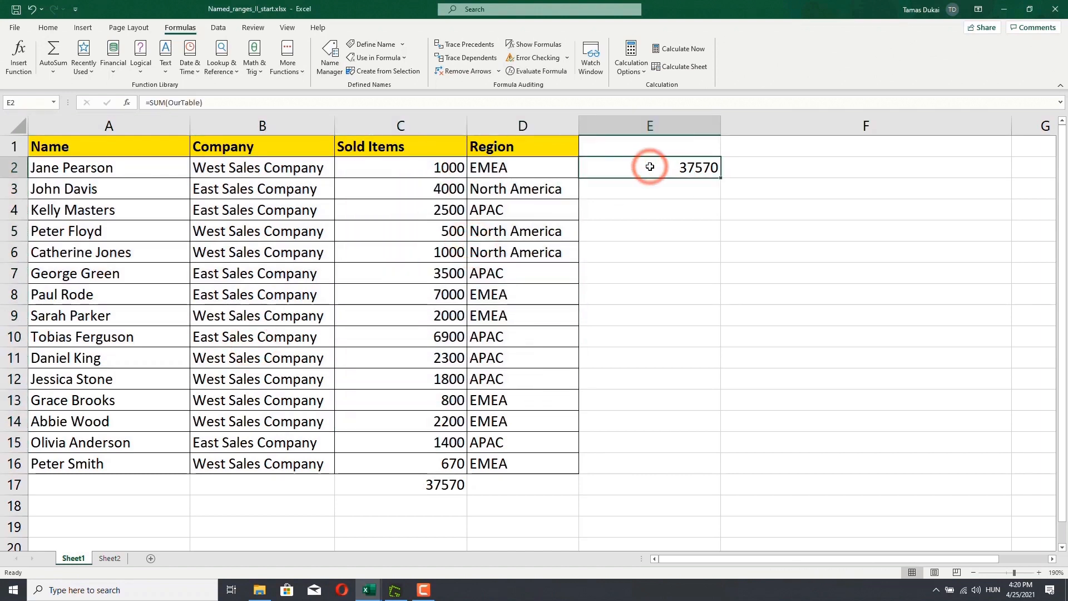
left_click(422, 485)
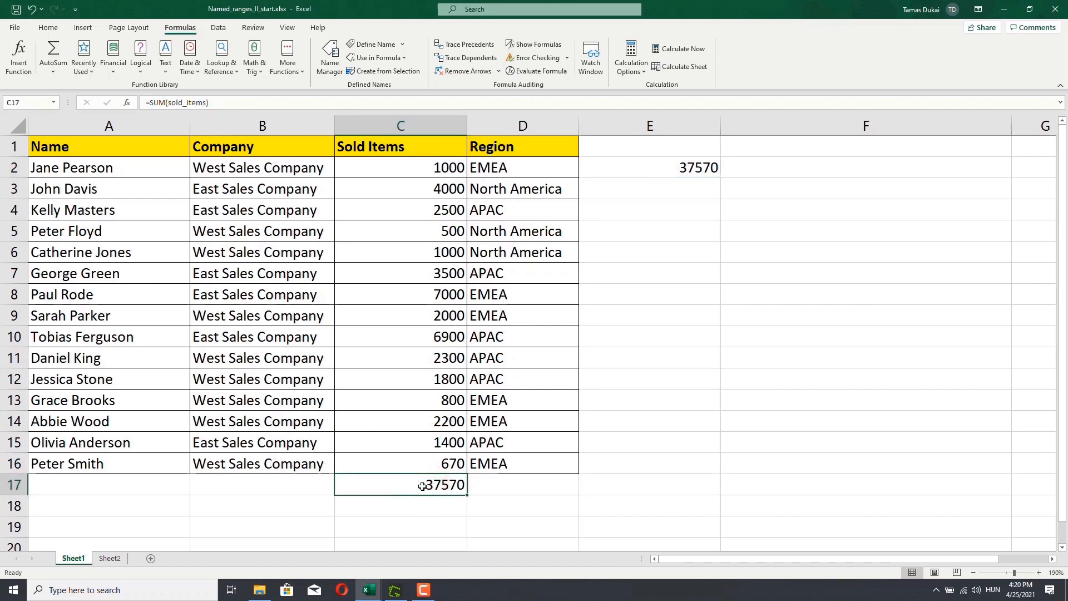
key("Delete")
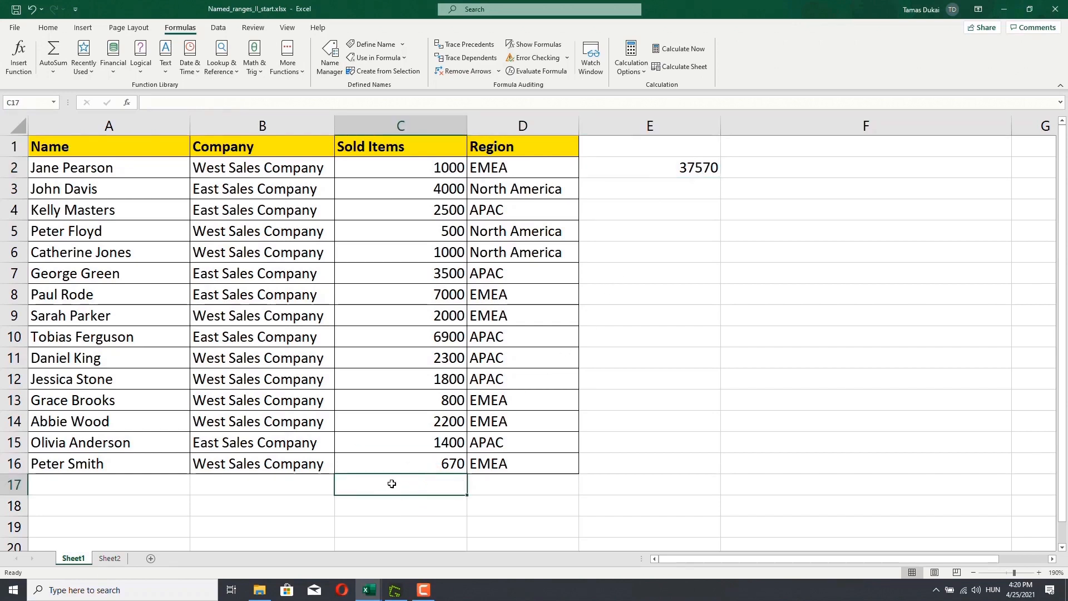
- Copy the record in row 16 (A16:D16) and paste it into row 17 to add a new row below the table
left_click_drag(50, 465, 482, 462)
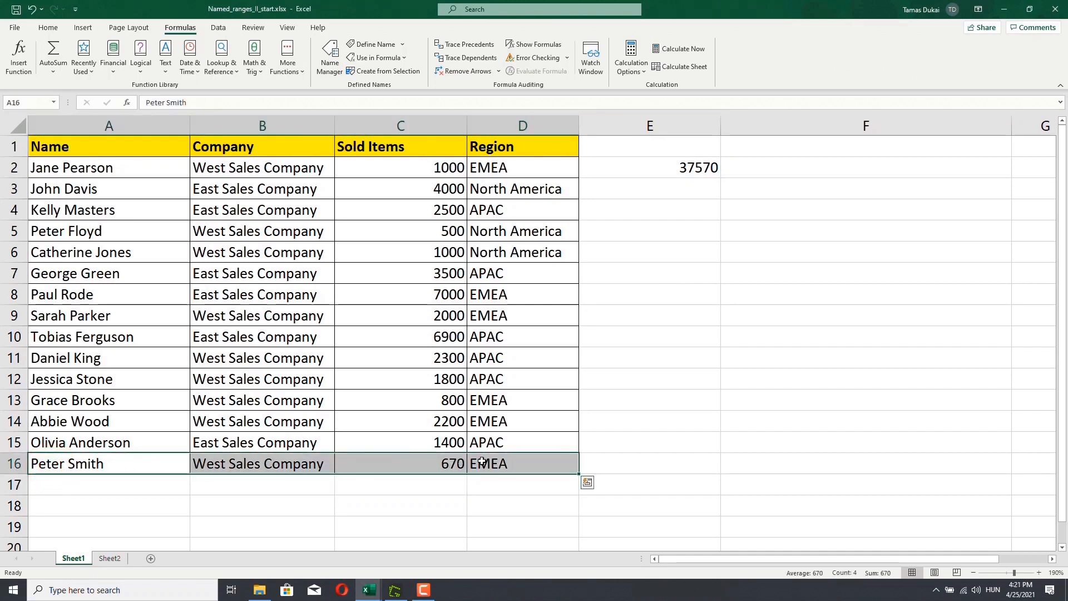
key("ctrl+c")
key("ctrl+v")
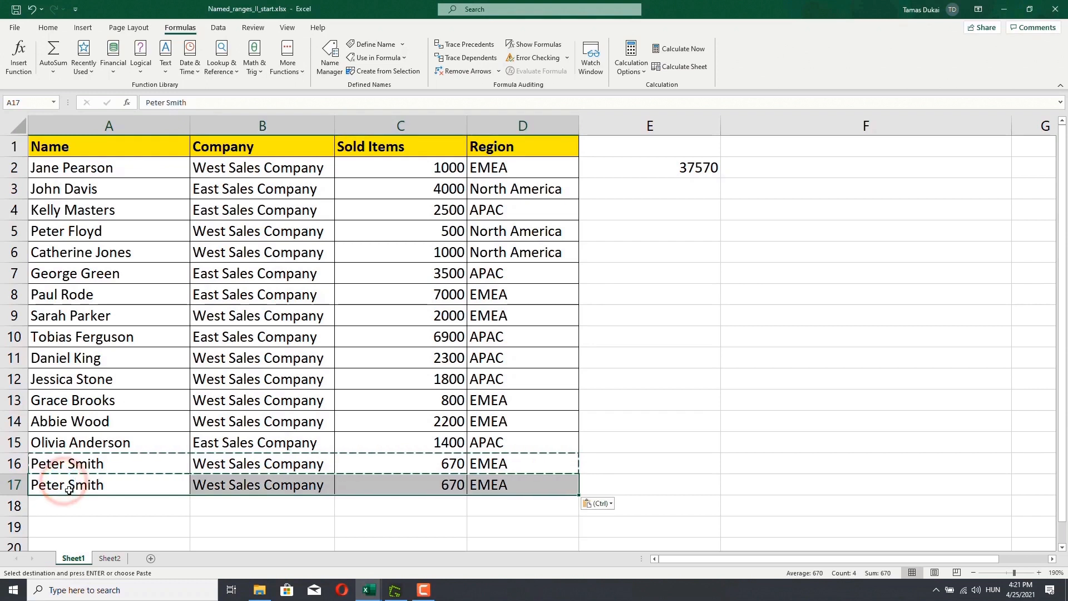
double_click(62, 484)
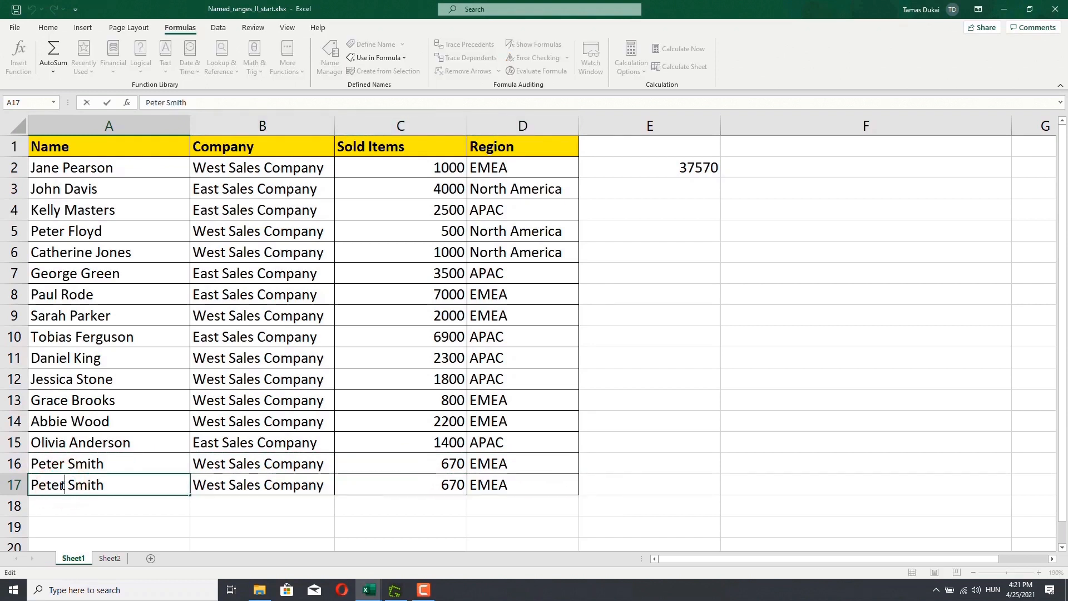
key("BackSpace")
key("BackSpace")
key("BackSpace")
key("BackSpace")
key("BackSpace")
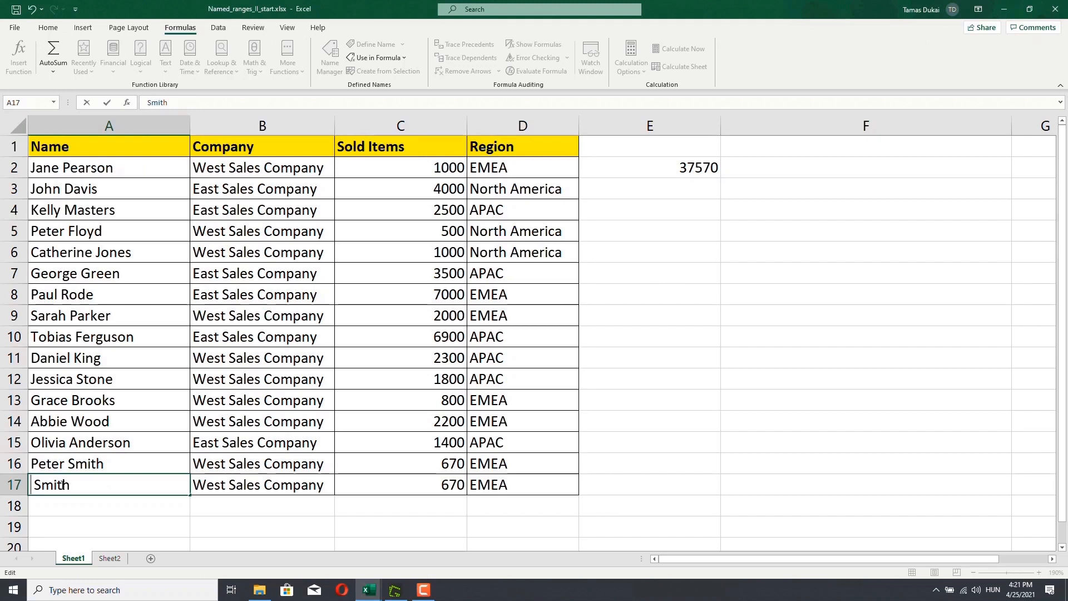
type("Pamela")
- Set the Sold Items value in C17 to 1700 and the Region in D17 to APAC
left_click(385, 489)
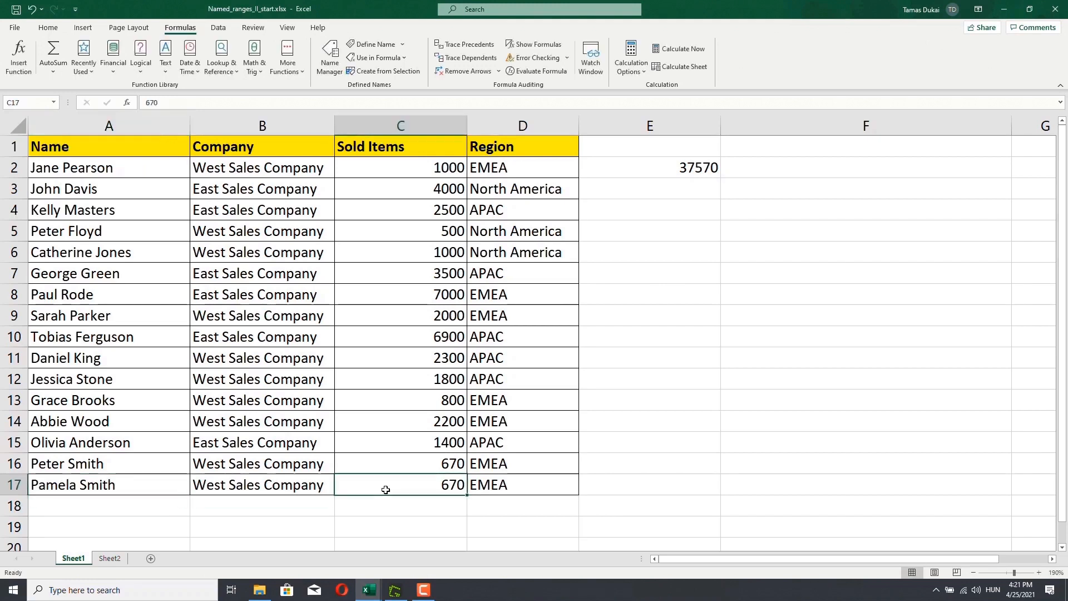
type("1700")
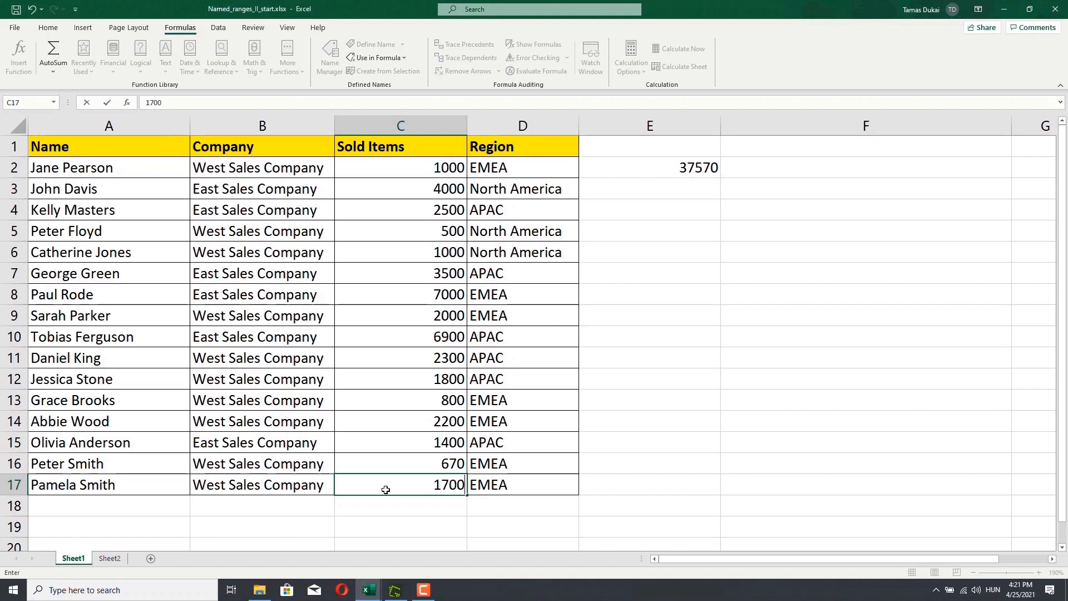
key("Return")
left_click(386, 490)
key("Right")
type("APAC")
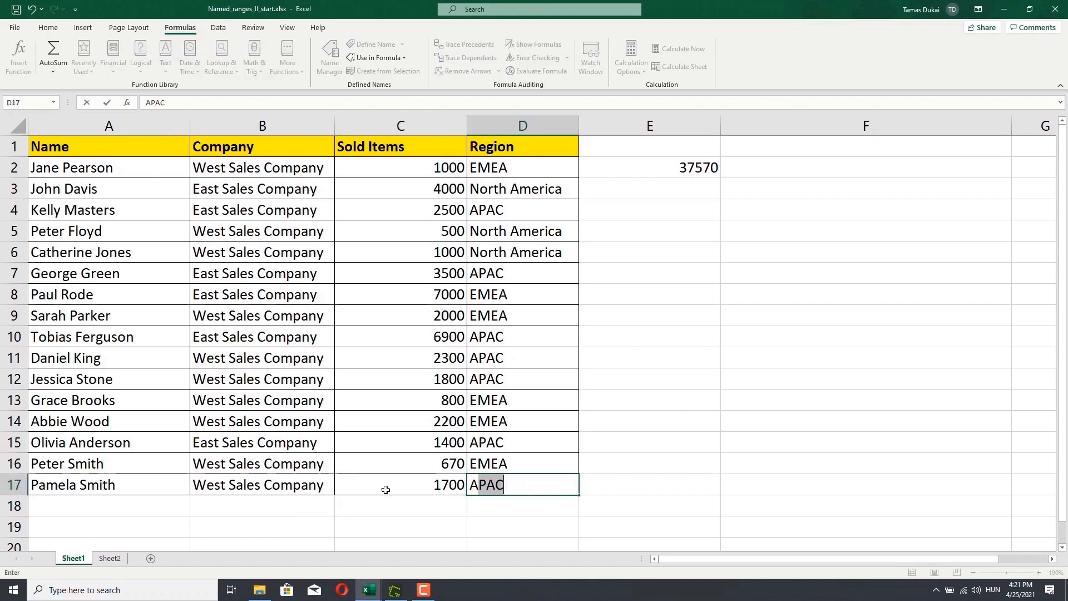
key("Return")
- Change the Sold Items value in cell C17 to 1730 by editing it in the formula bar
left_click(408, 484)
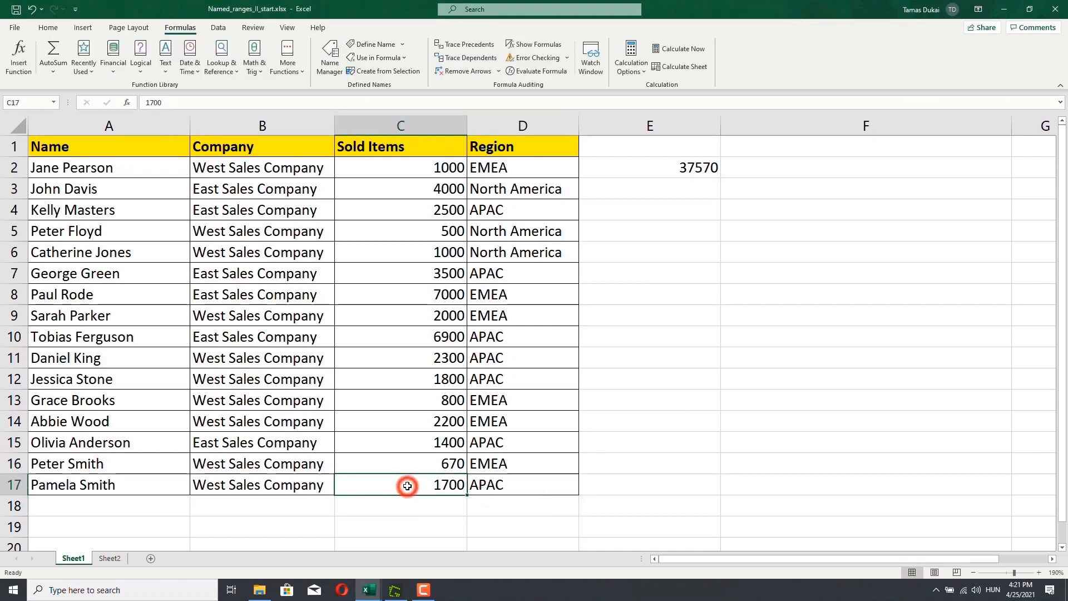
left_click(183, 102)
key("BackSpace")
key("BackSpace")
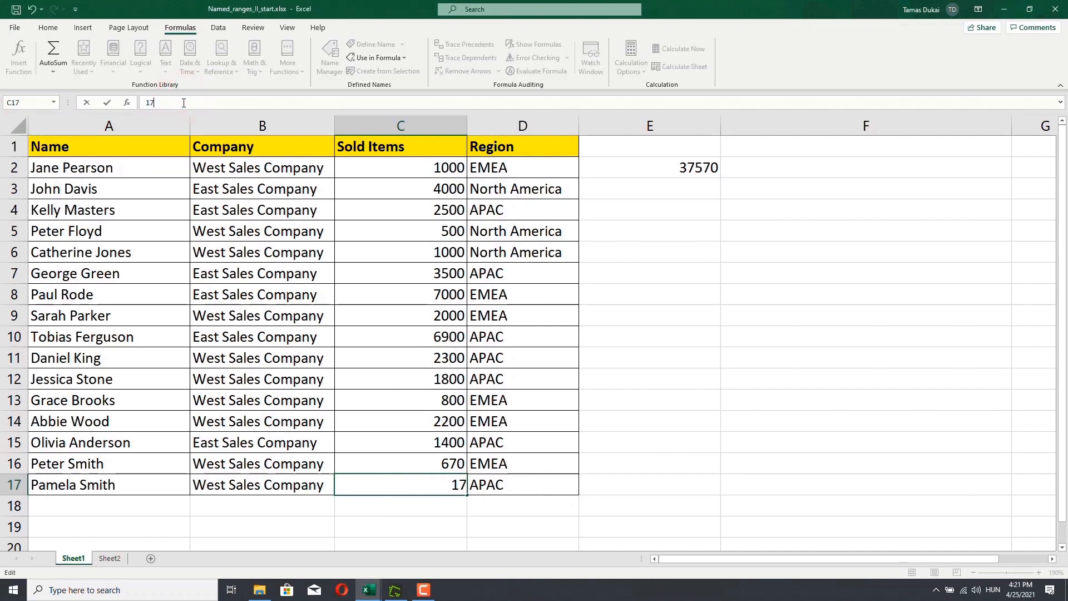
type("30")
key("Return")
- Check the SUM(OurTable) formula in E2, select the Sold Items values C2:C16, and open the Name Manager to review the named ranges
left_click(649, 168)
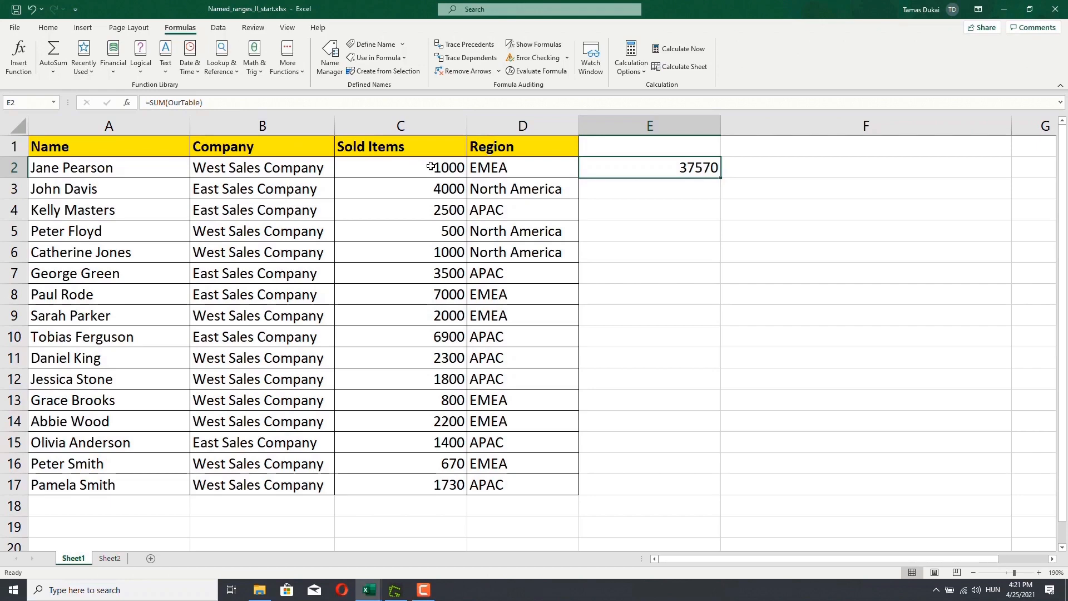
left_click_drag(427, 170, 425, 461)
left_click(329, 75)
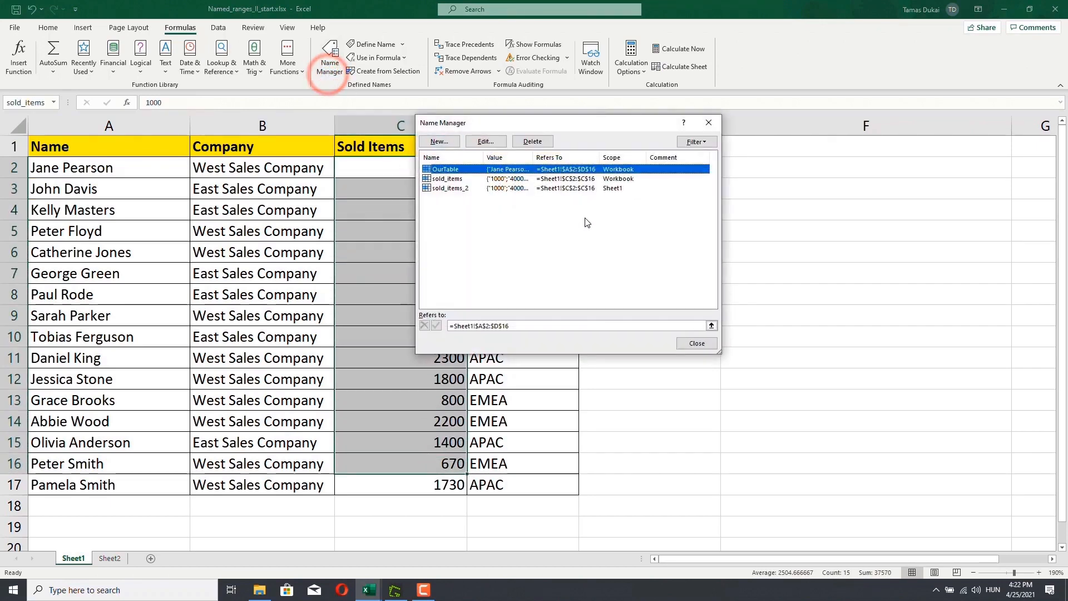